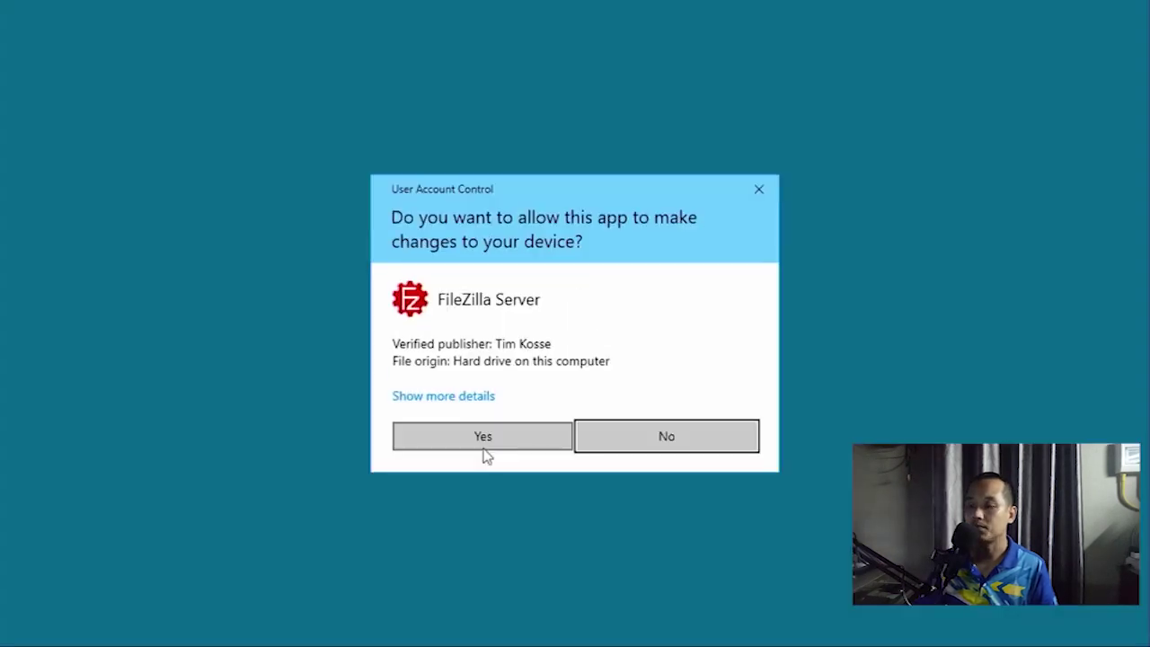
Approve the FileZilla Server 1.7.2 installer, accept the licence, and keep default components, folders and service settings.
{"action": "left_click", "coordinate": [481, 438]}
{"action": "left_click", "coordinate": [1132, 24]}
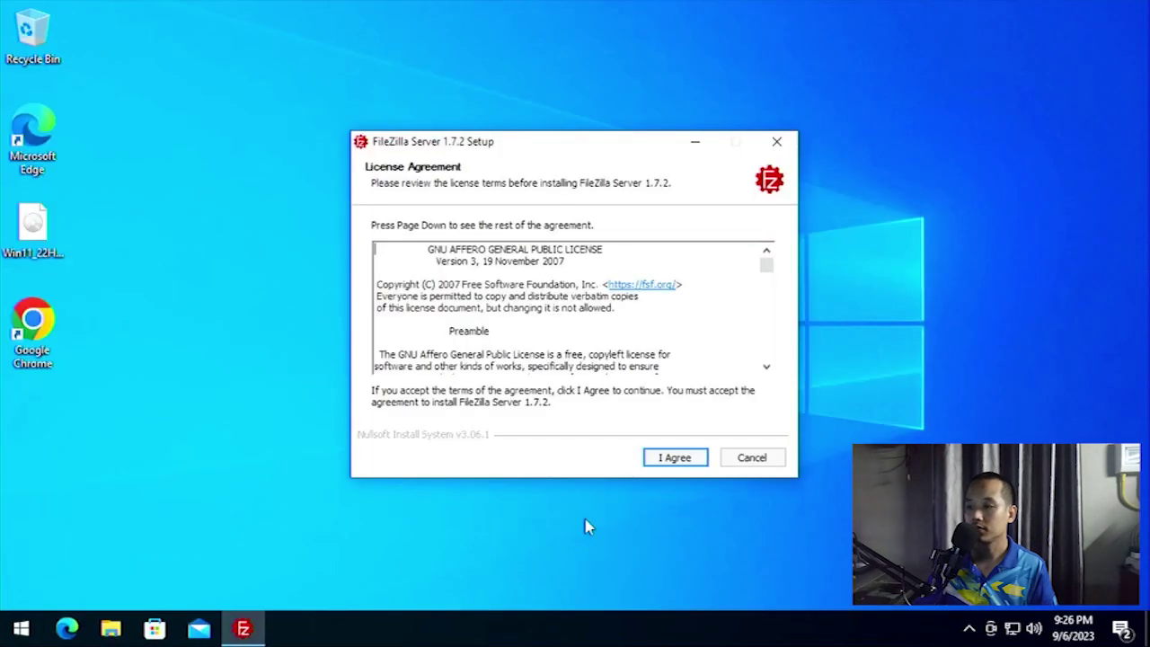
{"action": "left_click", "coordinate": [673, 458]}
{"action": "left_click", "coordinate": [673, 459]}
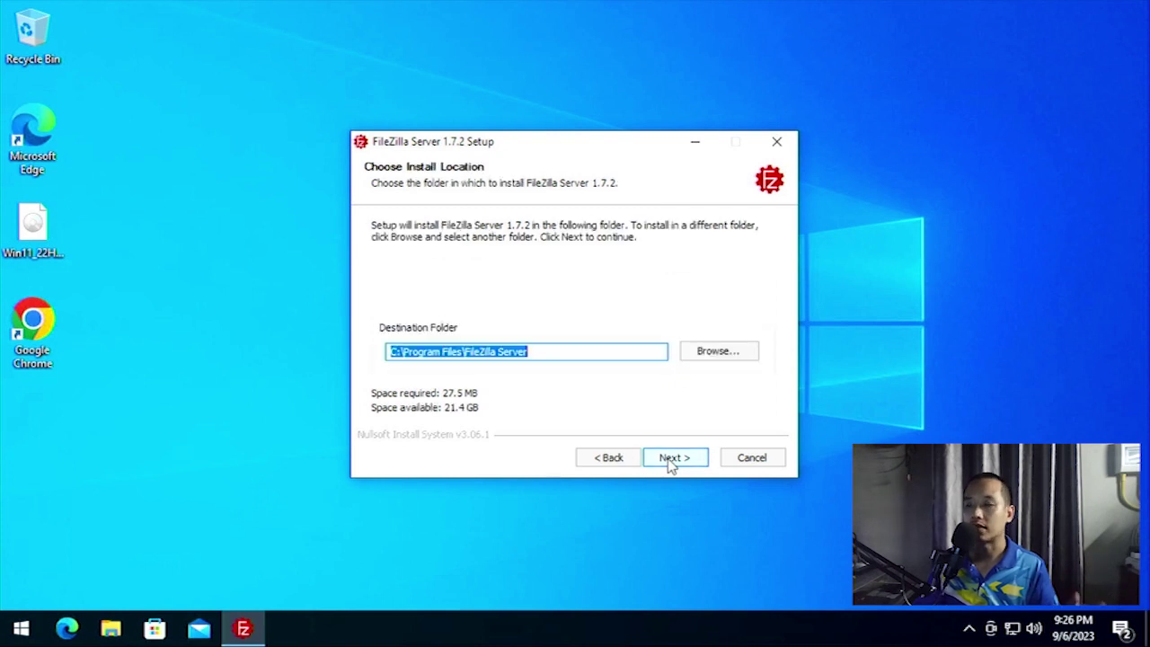
{"action": "left_click", "coordinate": [673, 459]}
{"action": "left_click", "coordinate": [673, 458]}
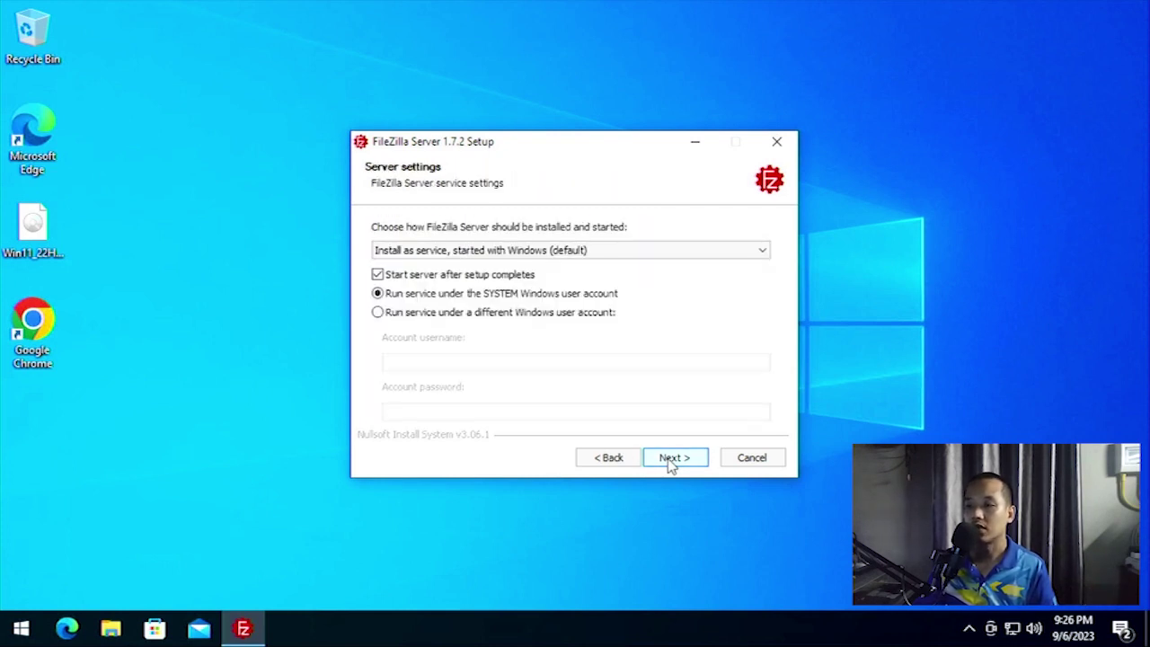
{"action": "left_click", "coordinate": [674, 458]}
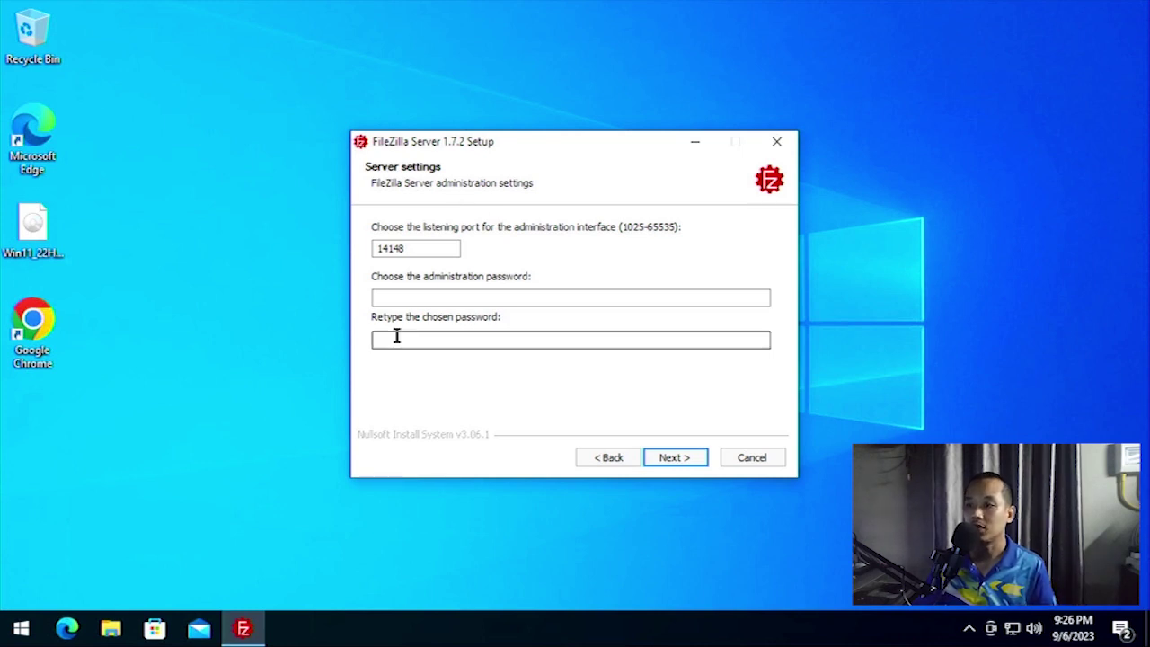
Enter and confirm the administration password for port 14148, install, then dismiss the fingerprint notice and finish.
{"action": "left_click", "coordinate": [405, 298]}
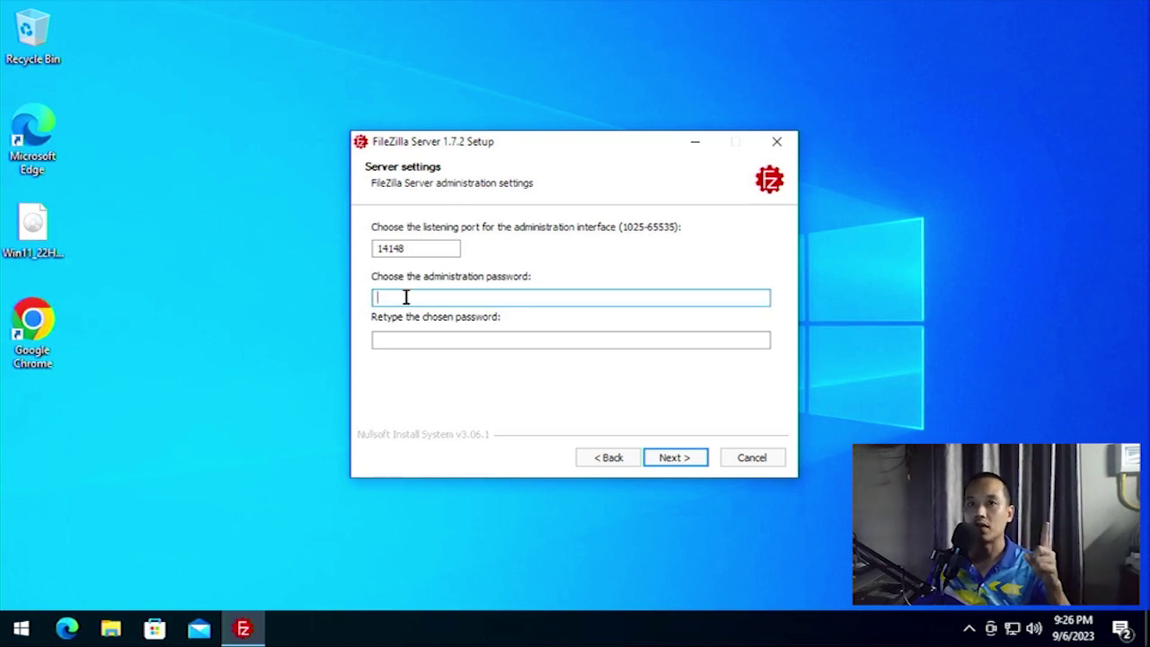
{"action": "type", "text": "1"}
{"action": "left_click", "coordinate": [453, 341]}
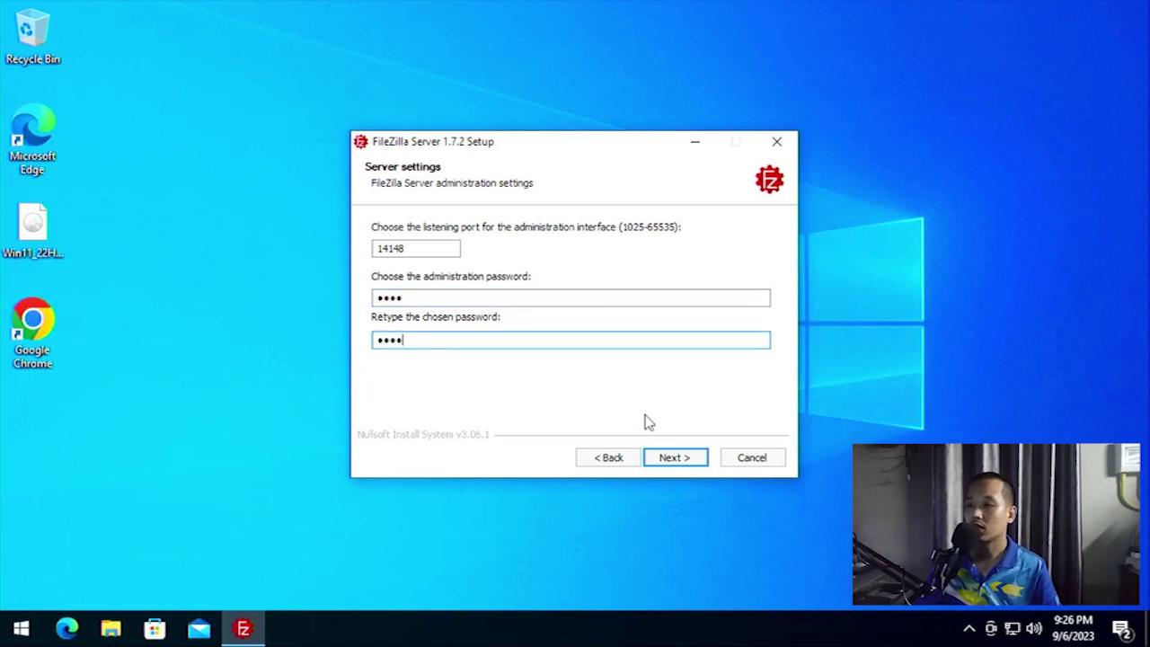
{"action": "left_click", "coordinate": [672, 458]}
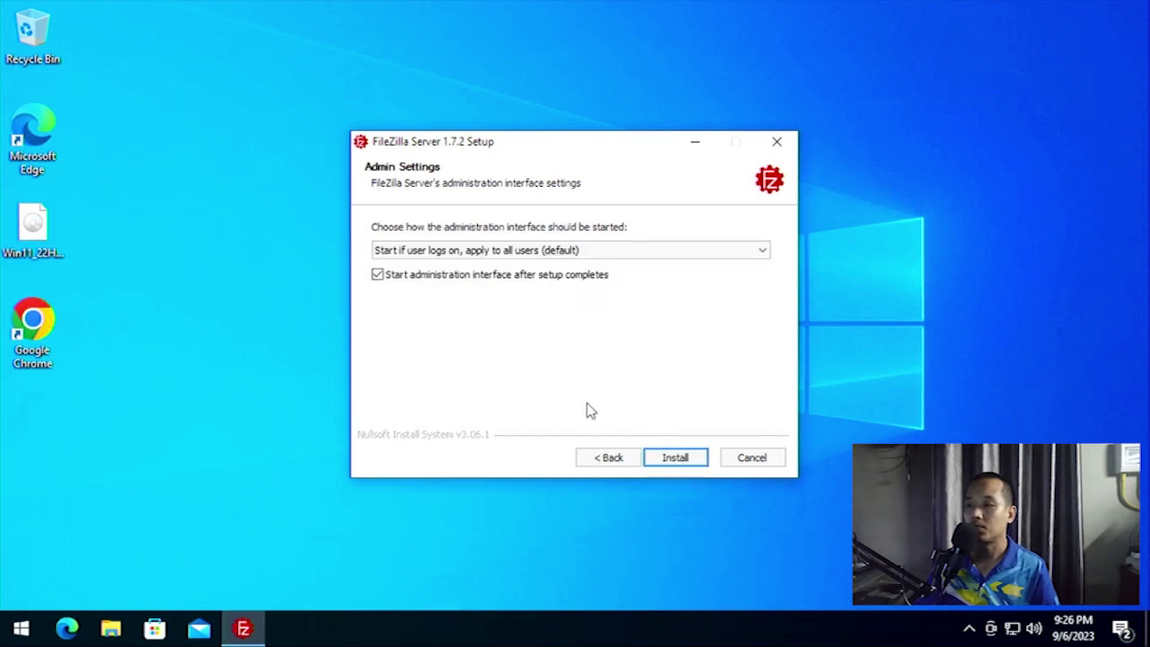
{"action": "left_click", "coordinate": [675, 458]}
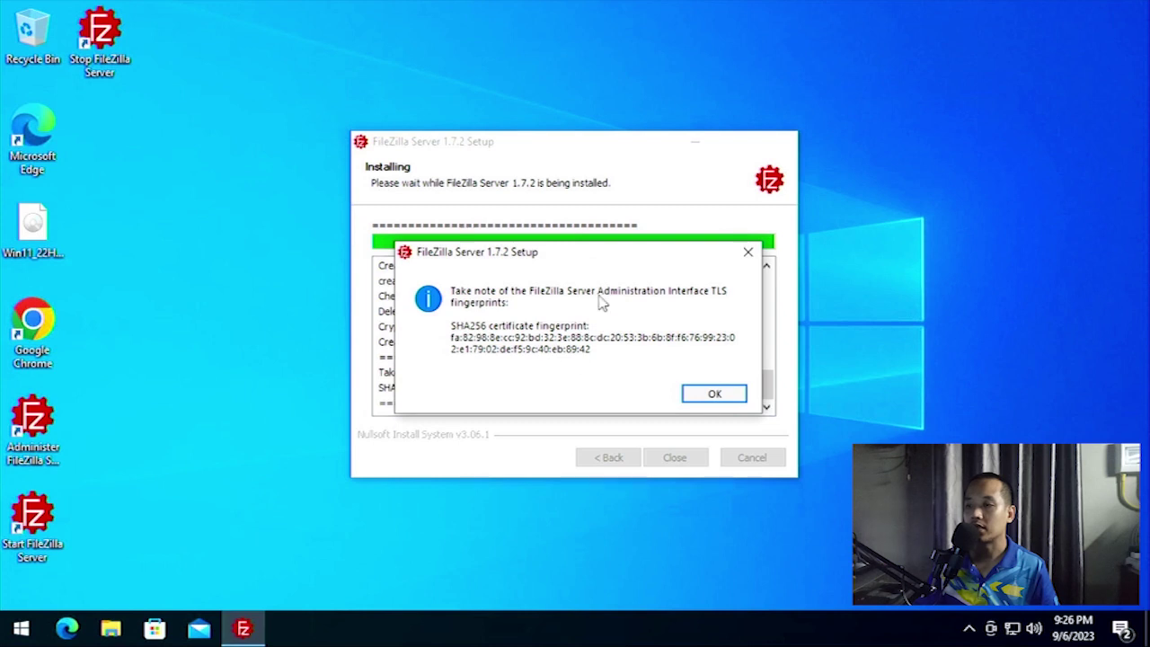
{"action": "left_click", "coordinate": [712, 394]}
{"action": "left_click", "coordinate": [675, 458]}
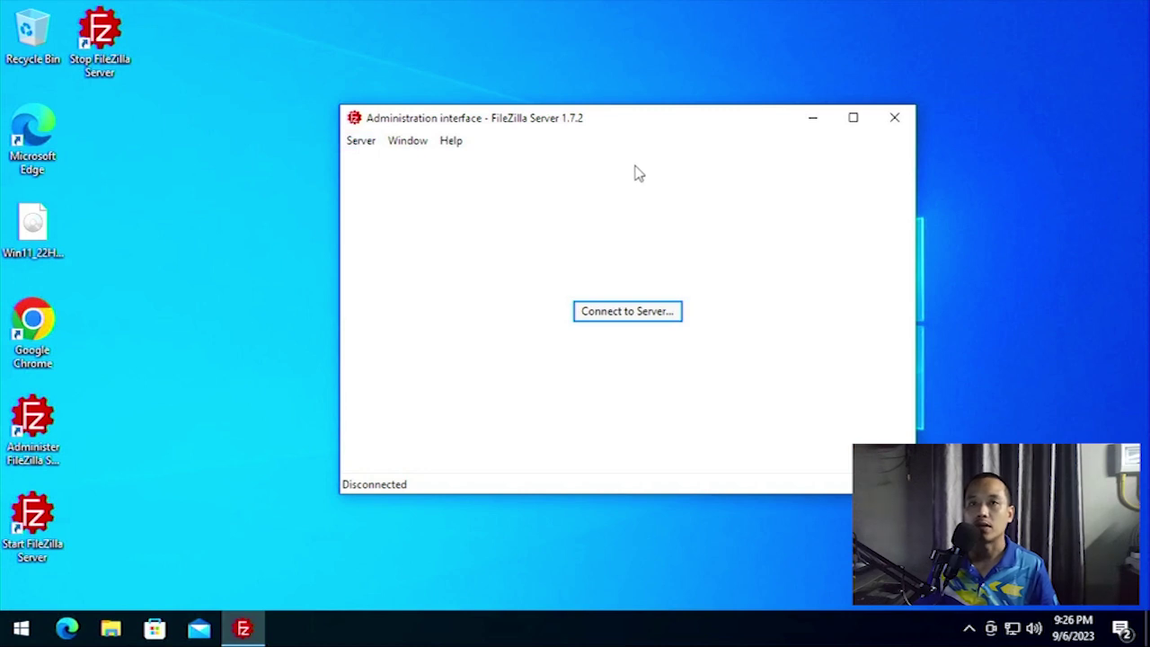
Connect the admin interface to 127.0.0.1:14148 with the admin password and close the 1.8.0-rc1 update notice.
{"action": "left_click", "coordinate": [616, 312]}
{"action": "left_click", "coordinate": [583, 328]}
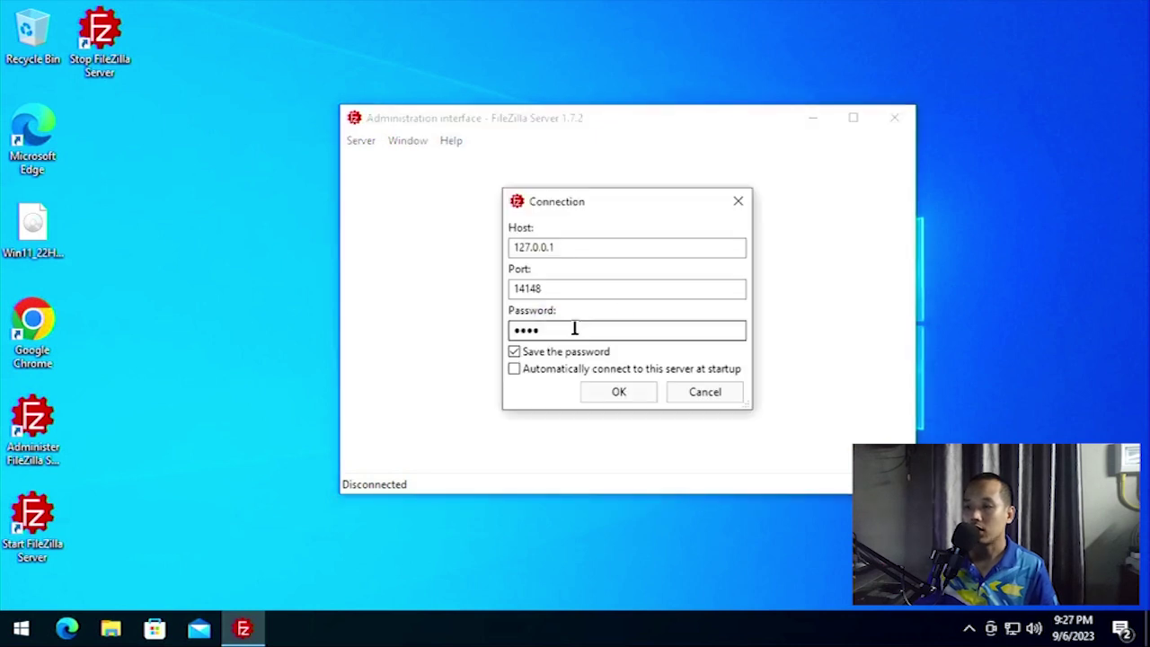
{"action": "double_click", "coordinate": [503, 330]}
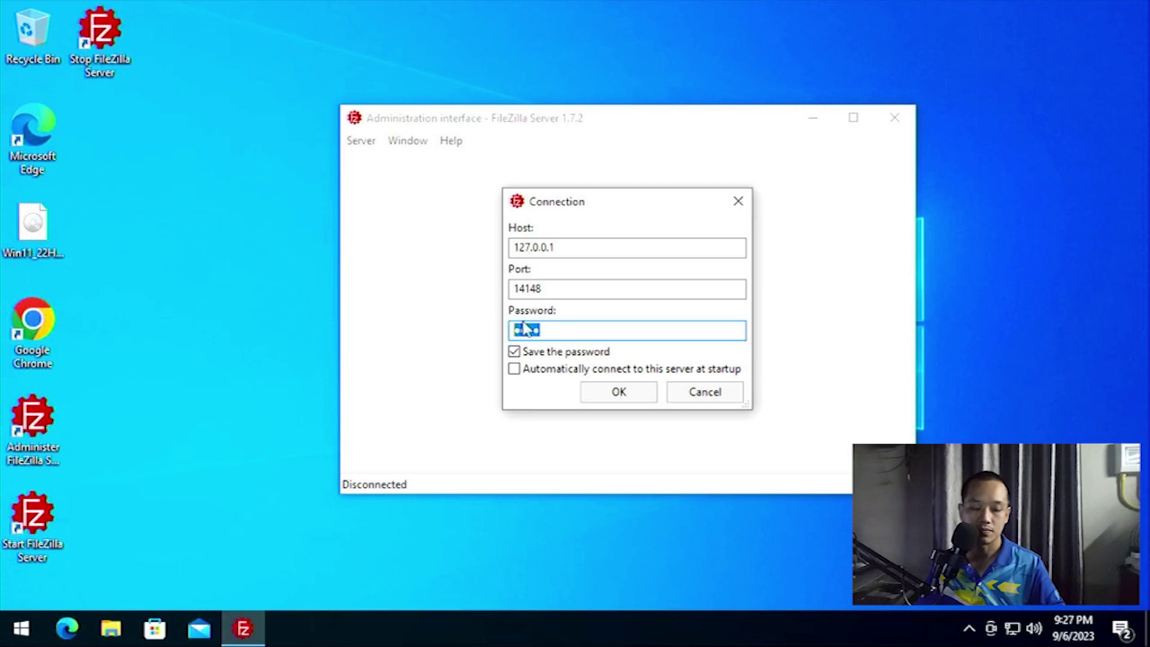
{"action": "type", "text": "1234"}
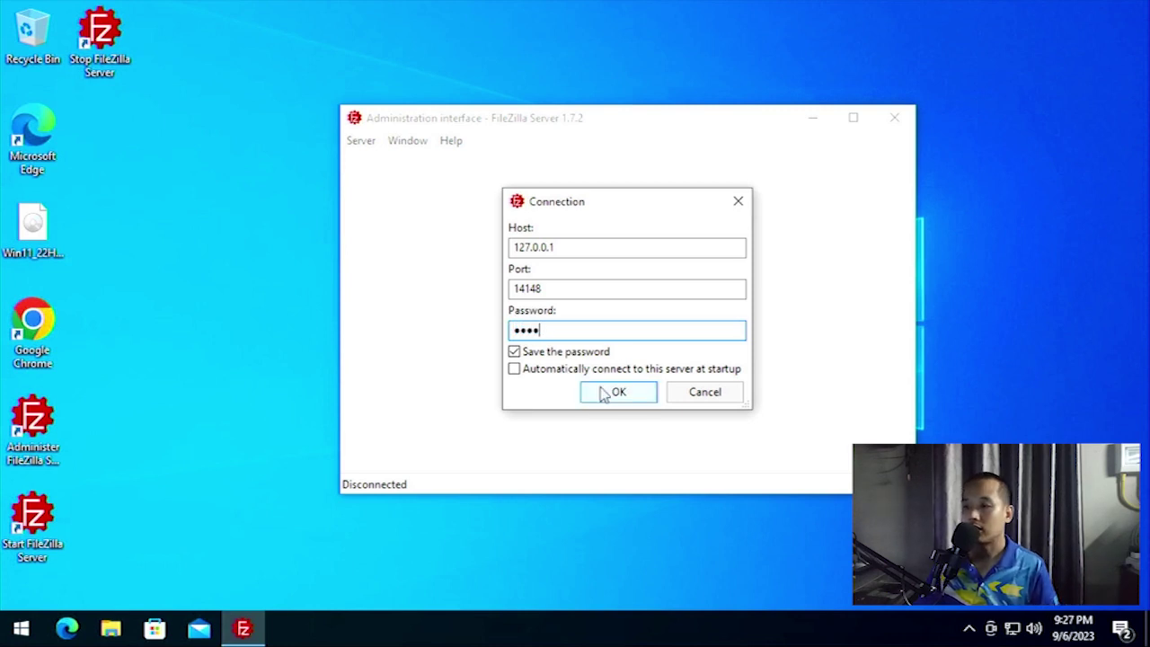
{"action": "left_click", "coordinate": [609, 393]}
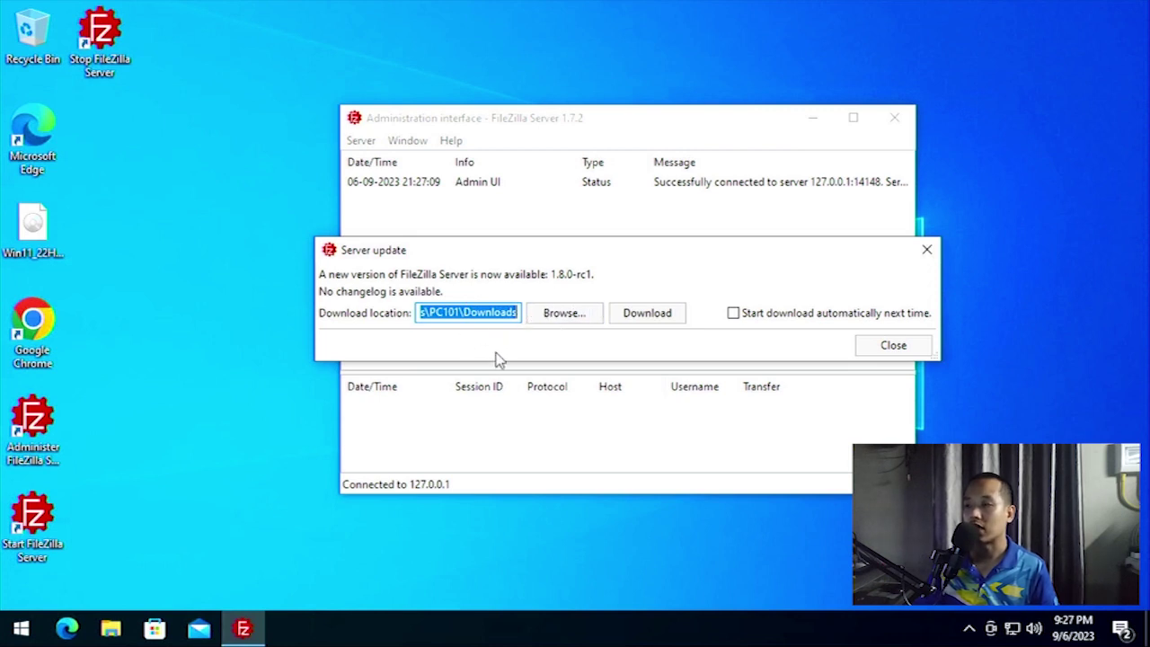
{"action": "left_click", "coordinate": [896, 349]}
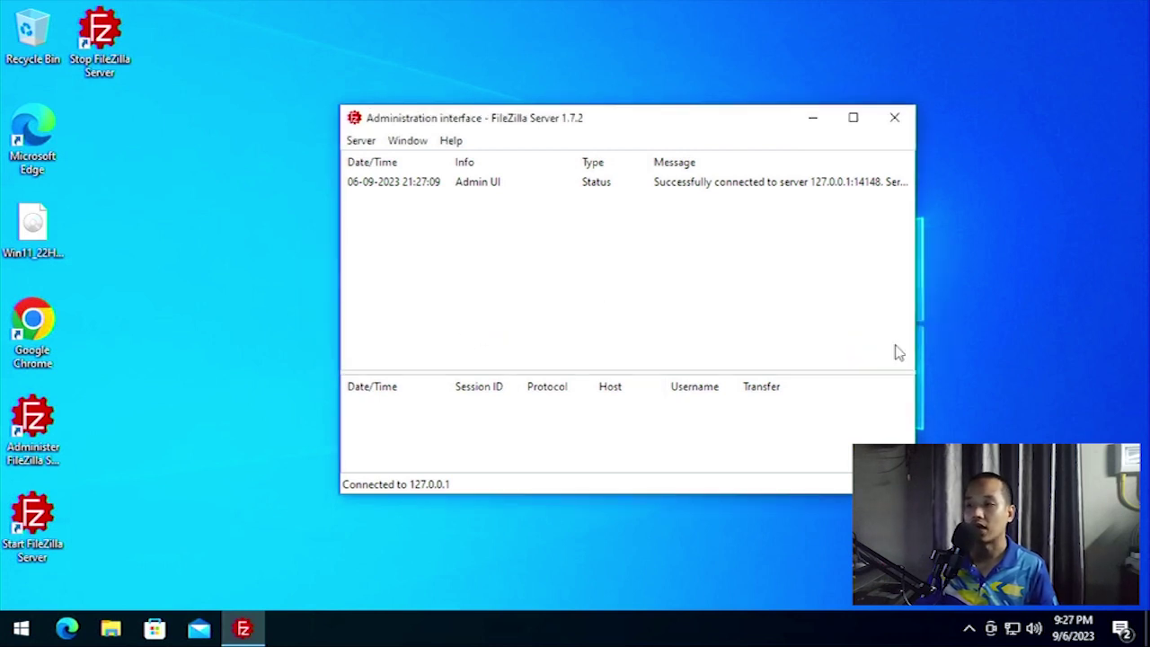
{"action": "mouse_move", "coordinate": [624, 126]}
{"action": "left_mouse_down"}
{"action": "mouse_move", "coordinate": [560, 120]}
{"action": "mouse_move", "coordinate": [614, 137]}
{"action": "left_mouse_up"}
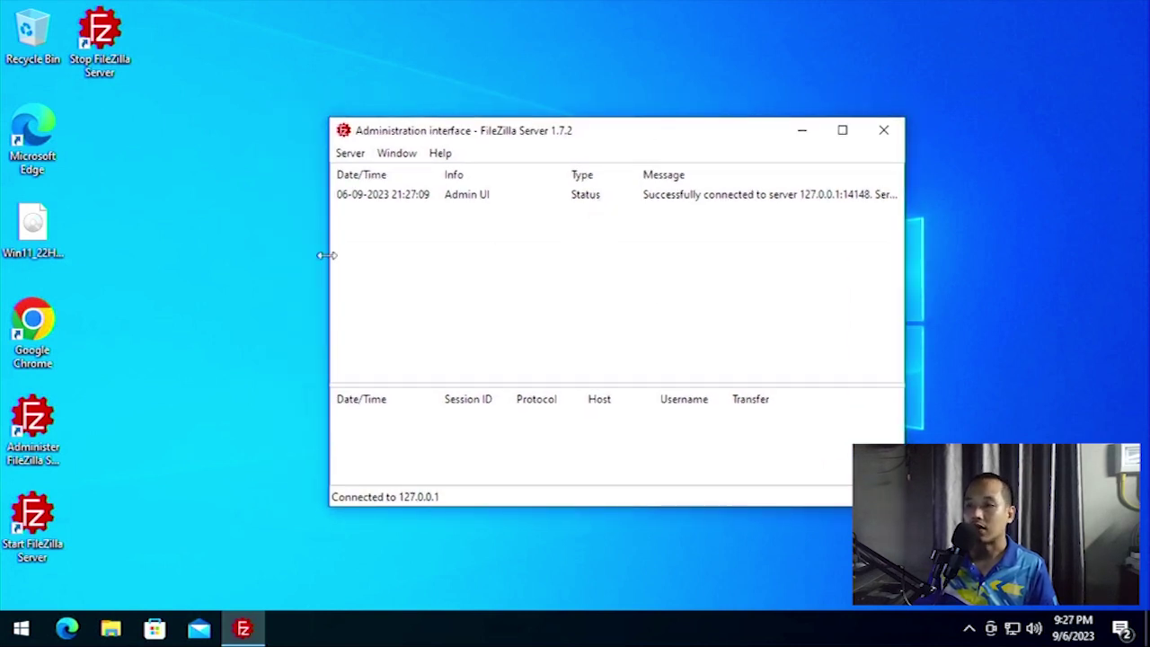
Open Server > Configure, go to Rights management > Users, and dismiss the native paths warning.
{"action": "left_click", "coordinate": [350, 153]}
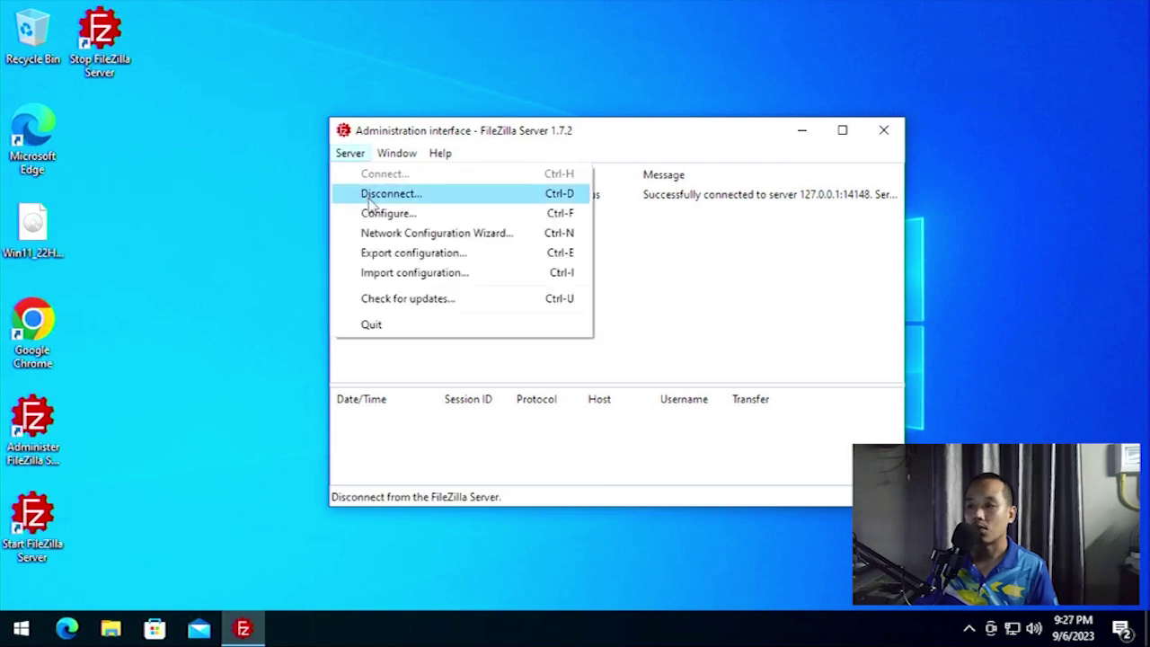
{"action": "left_click", "coordinate": [408, 217]}
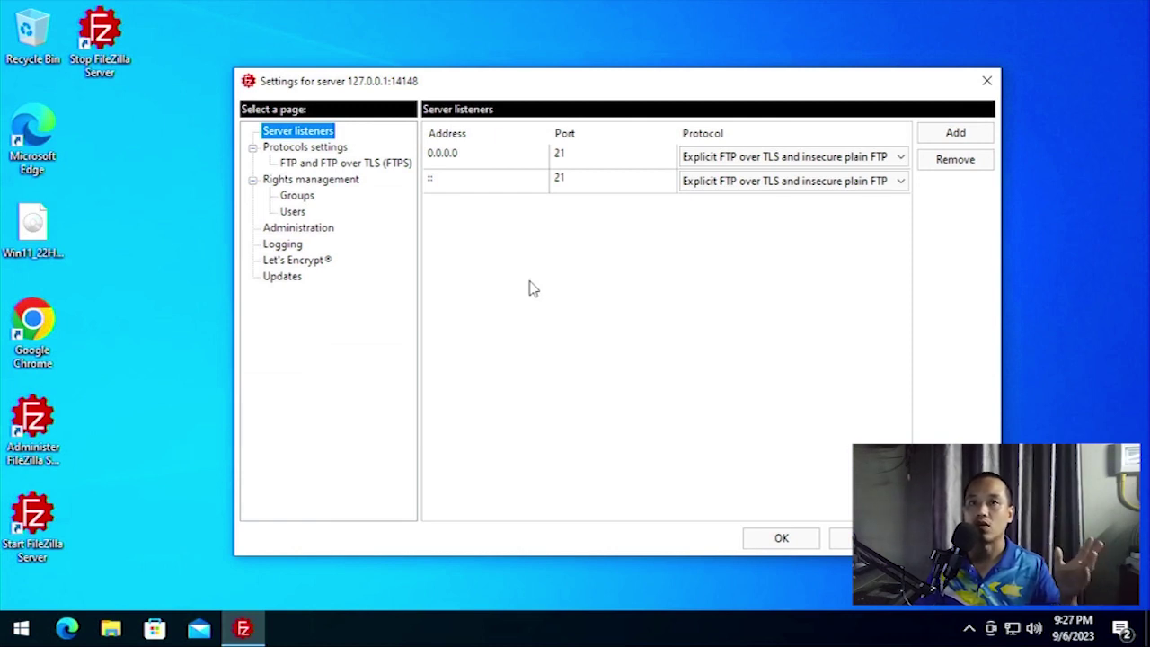
{"action": "left_click", "coordinate": [290, 214]}
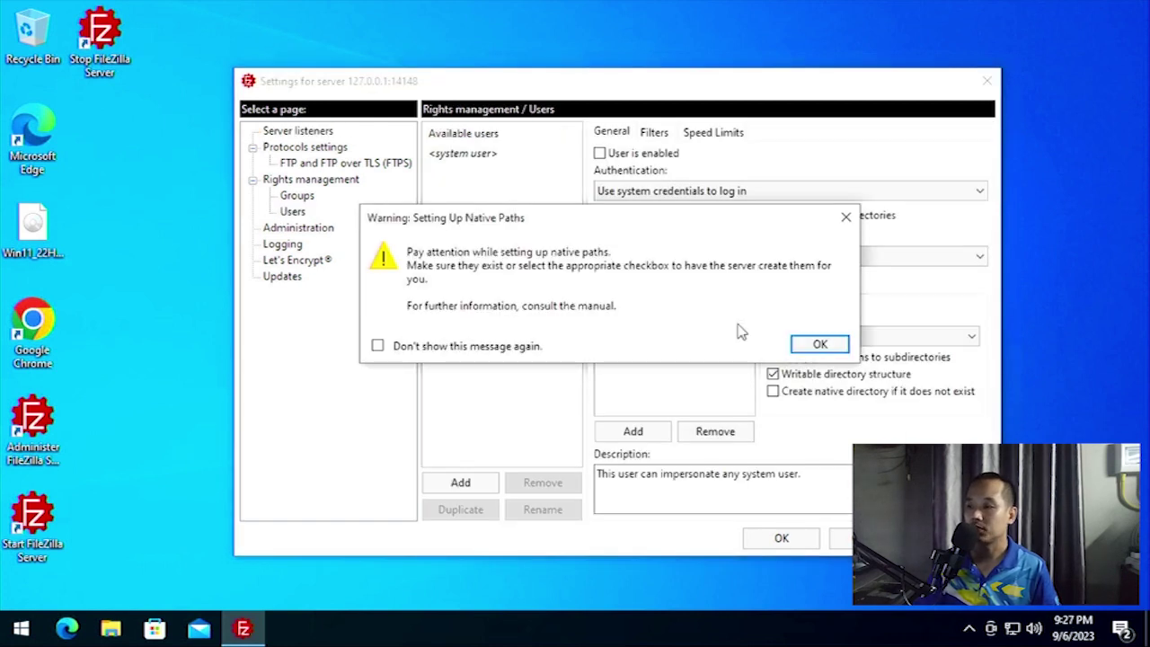
{"action": "left_click", "coordinate": [818, 347]}
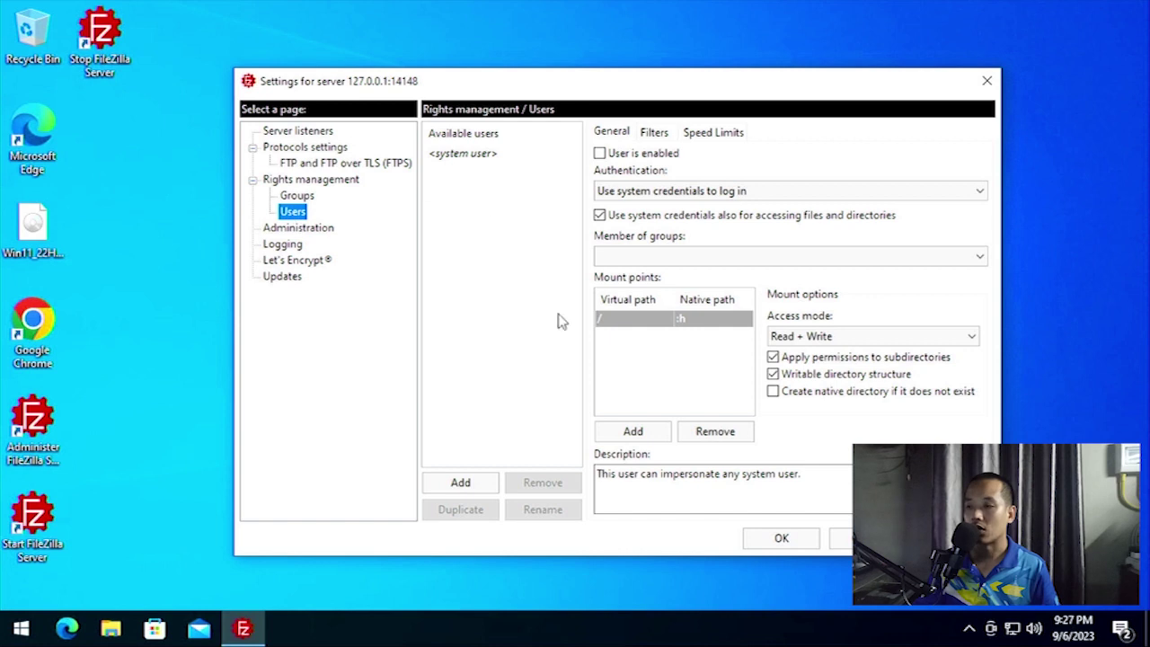
Add a new FTP user account with a typed user name, select it, and enter its login password.
{"action": "left_click", "coordinate": [478, 493]}
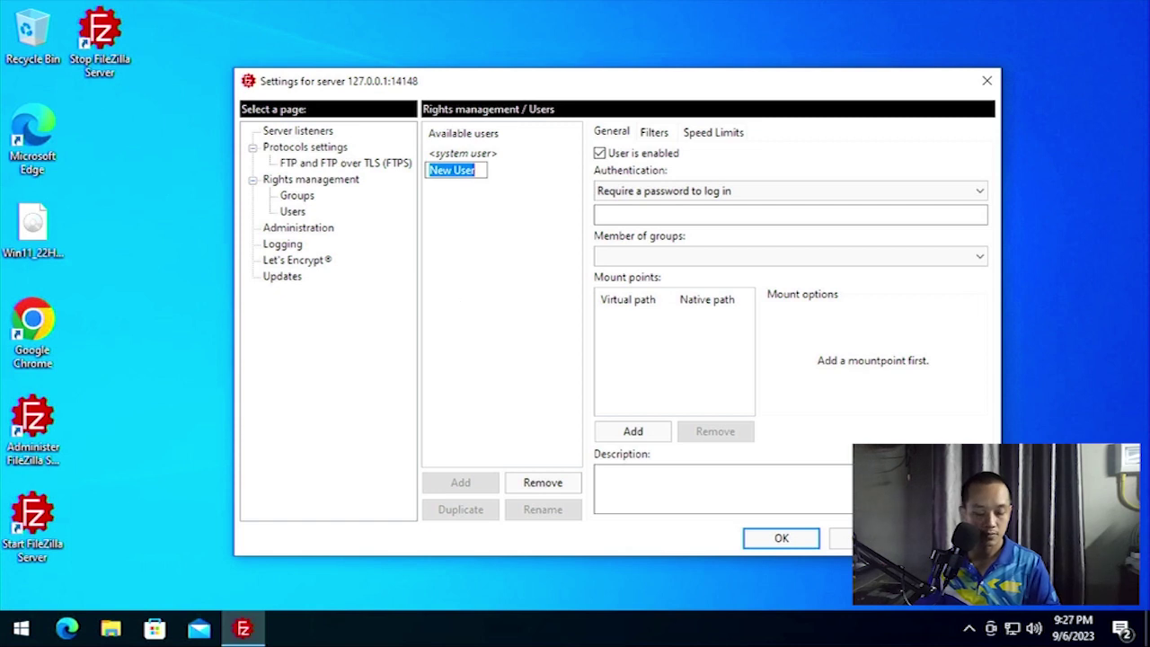
{"action": "type", "text": "tergky"}
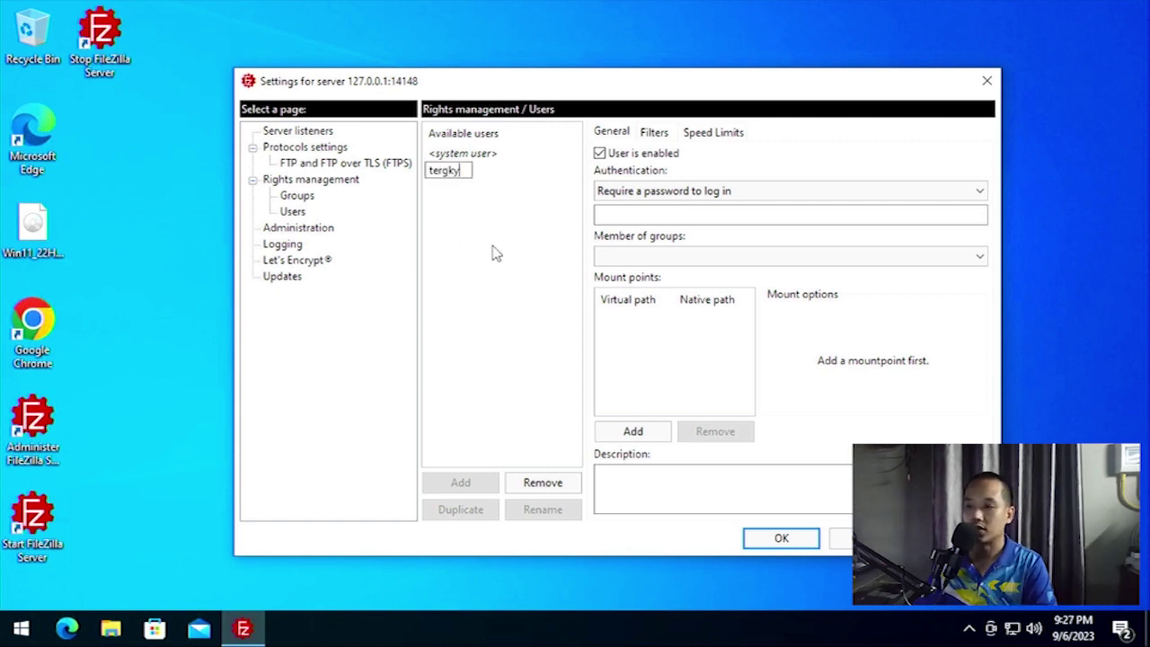
{"action": "key", "text": "Return"}
{"action": "left_click", "coordinate": [449, 172]}
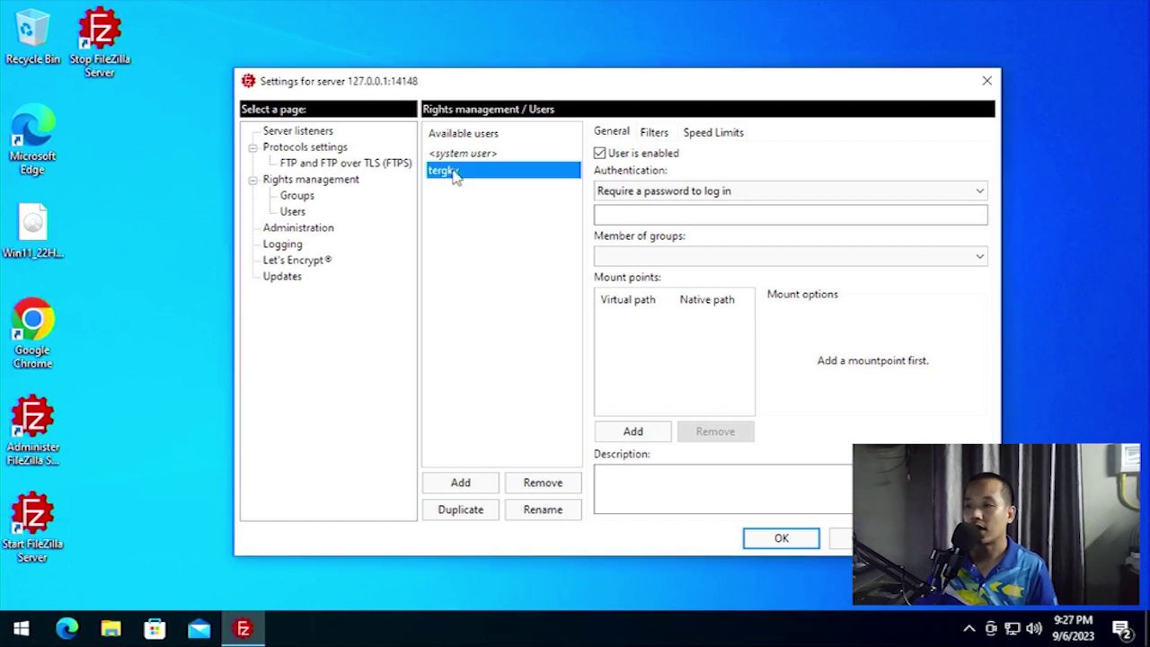
{"action": "left_click", "coordinate": [643, 213]}
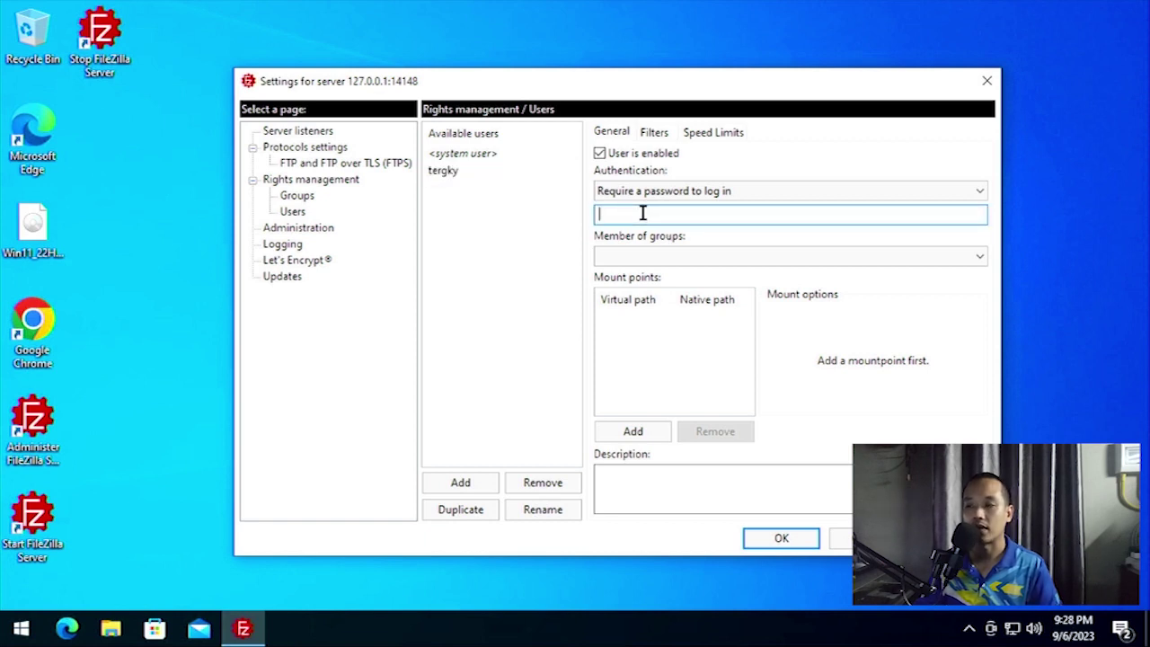
{"action": "type", "text": "••••"}
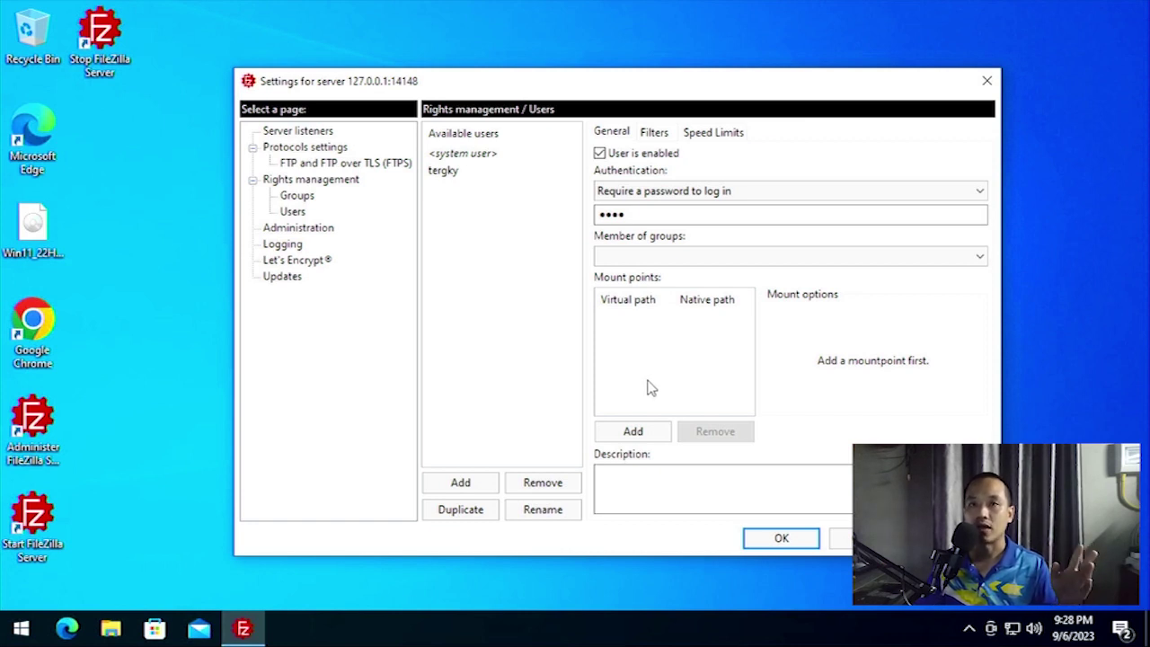
Create a new desktop folder with New > Folder and rename it 'Share folder'.
{"action": "right_click", "coordinate": [116, 163]}
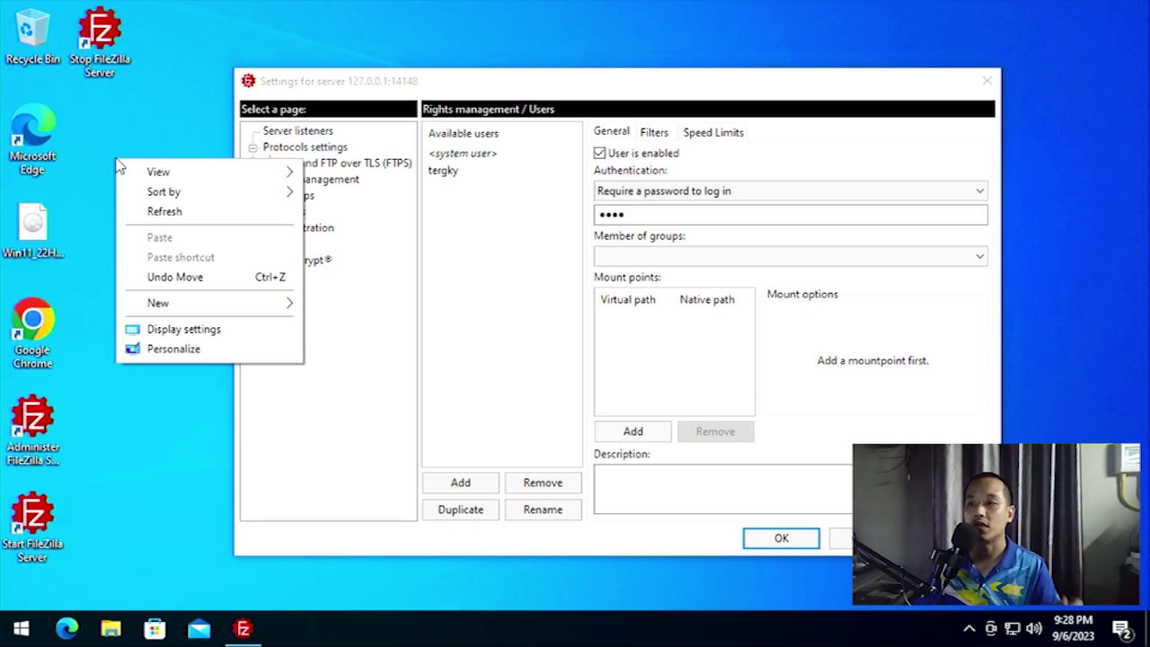
{"action": "mouse_move", "coordinate": [194, 303]}
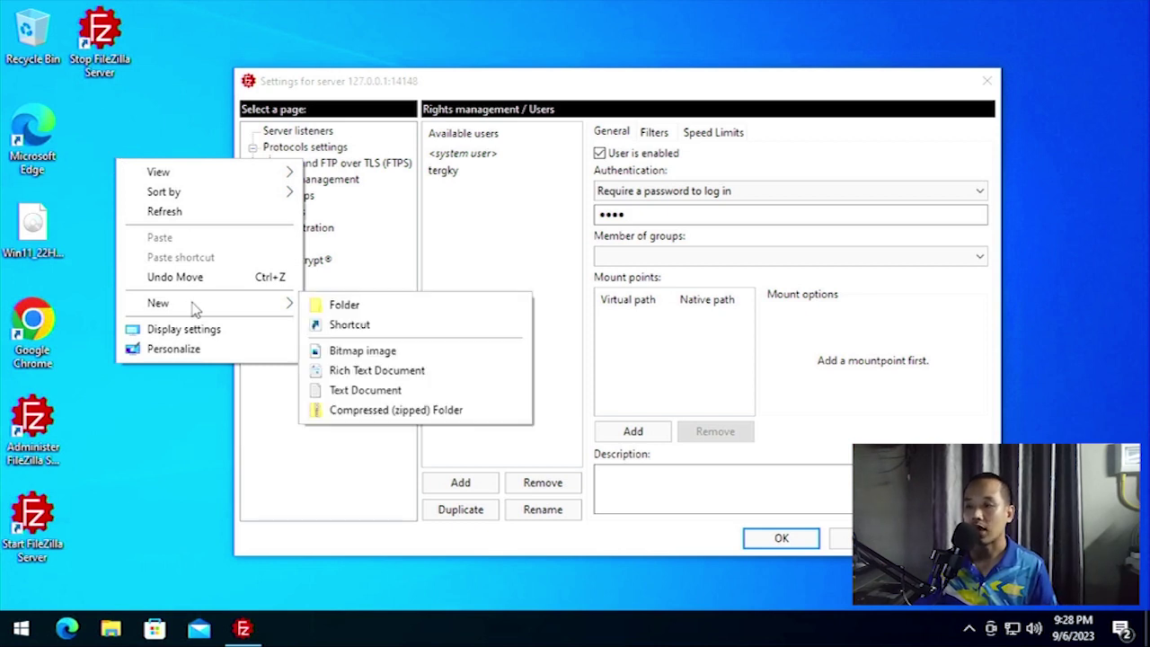
{"action": "left_click", "coordinate": [347, 309]}
{"action": "left_click_drag", "start_coordinate": [169, 225], "coordinate": [104, 168]}
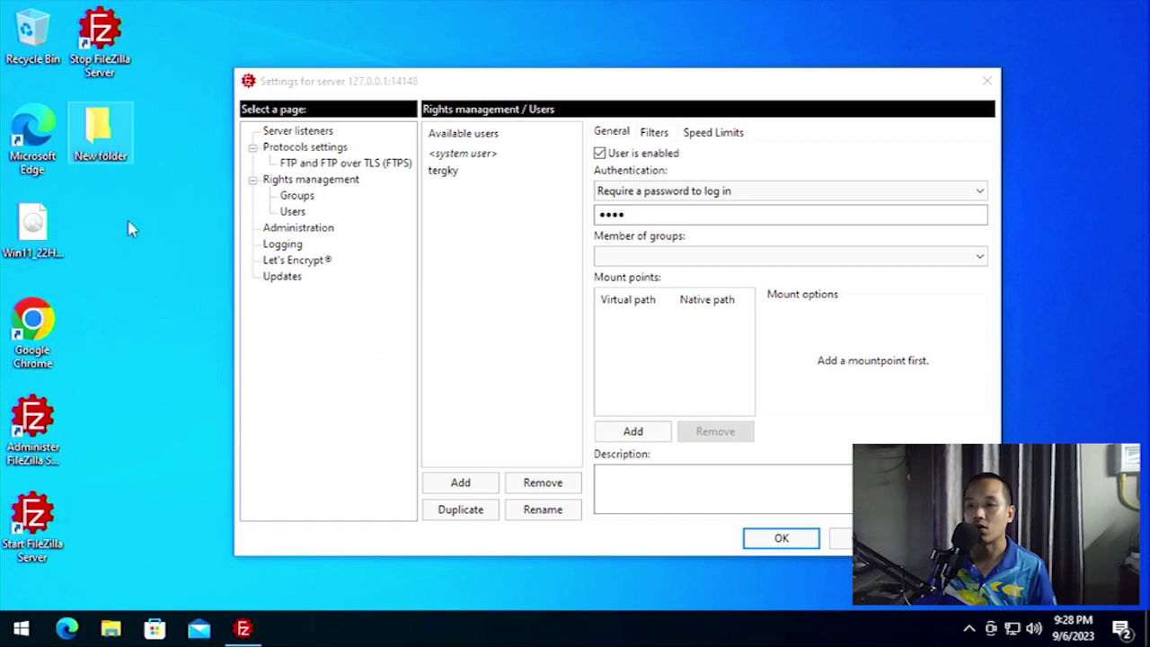
{"action": "left_click", "coordinate": [101, 158]}
{"action": "left_click", "coordinate": [113, 156]}
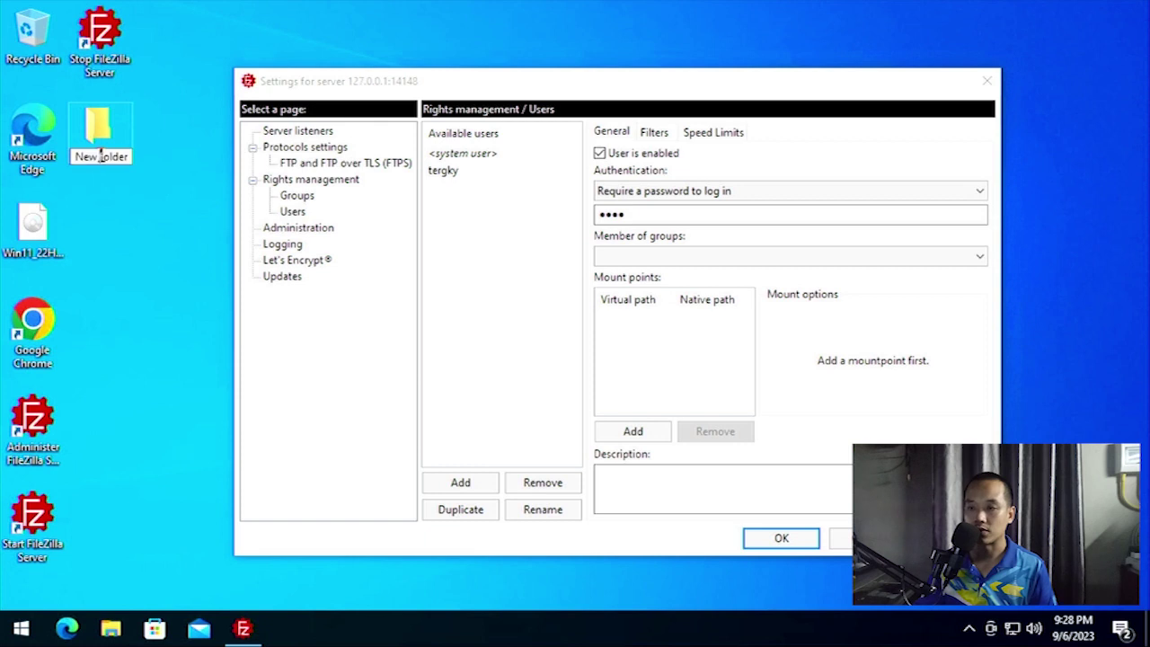
{"action": "key", "text": "BackSpace"}
{"action": "key", "text": "BackSpace"}
{"action": "key", "text": "BackSpace"}
{"action": "key", "text": "BackSpace"}
{"action": "key", "text": "BackSpace"}
{"action": "type", "text": "F"}
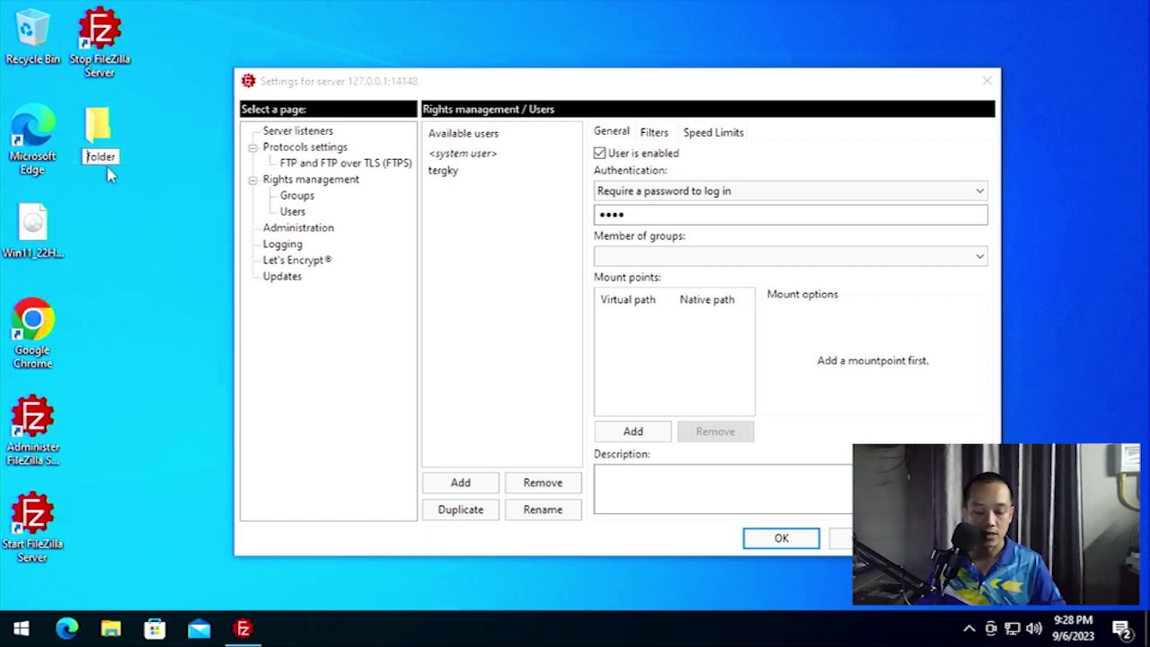
{"action": "type", "text": "Shar"}
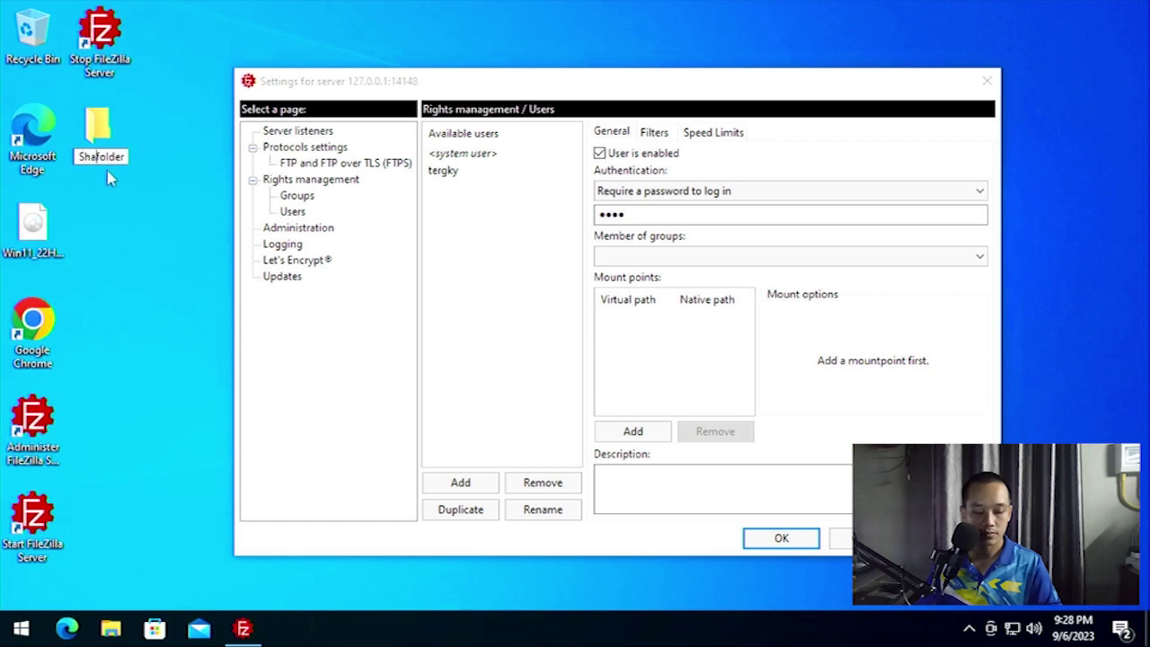
{"action": "type", "text": "e"}
{"action": "key", "text": "Return"}
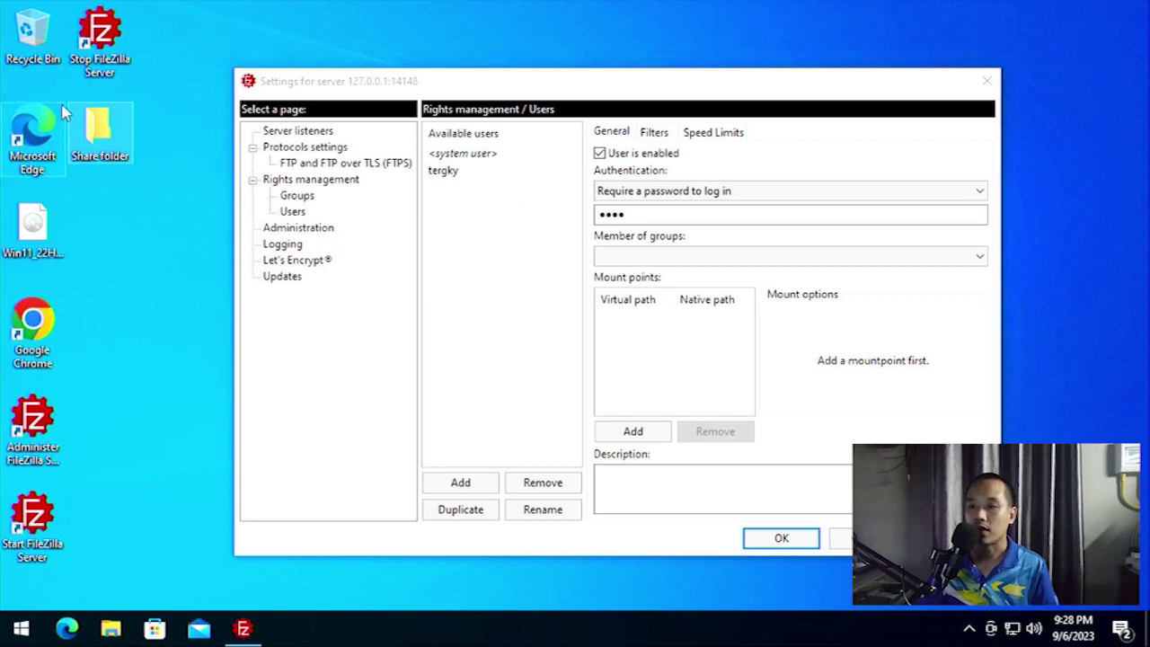
{"action": "double_click", "coordinate": [103, 134]}
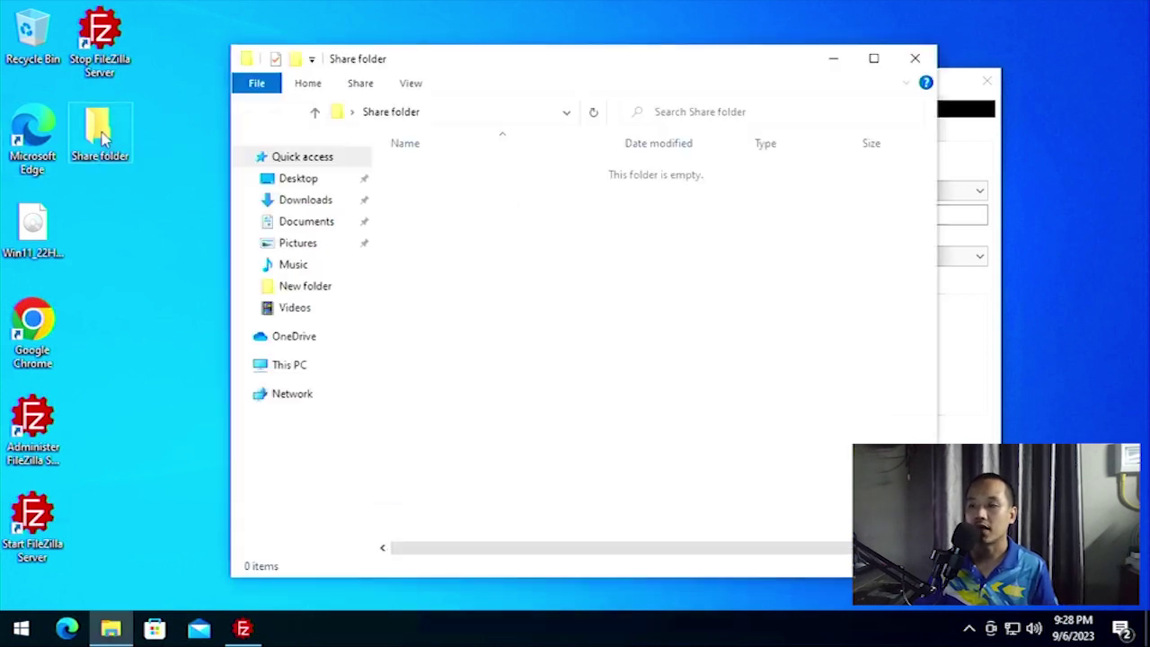
{"action": "left_click_drag", "start_coordinate": [568, 56], "coordinate": [352, 57]}
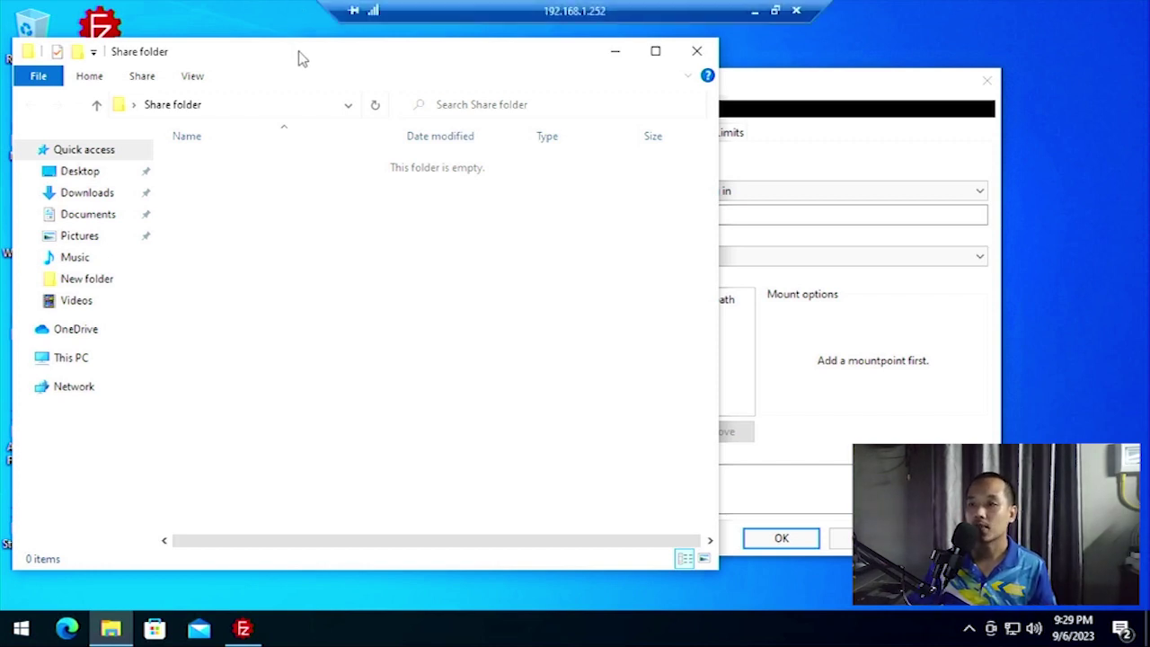
{"action": "left_click_drag", "start_coordinate": [317, 61], "coordinate": [431, 91]}
{"action": "left_click", "coordinate": [833, 87]}
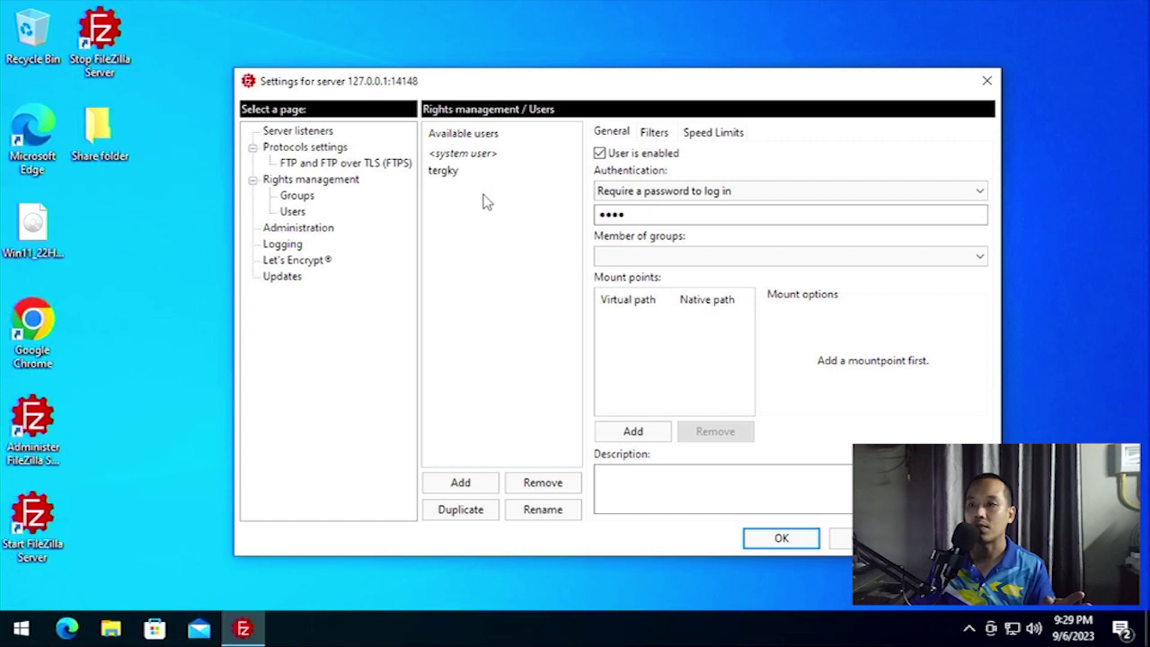
Open Share folder, copy its full path from the address bar, and close the Explorer window.
{"action": "double_click", "coordinate": [100, 133]}
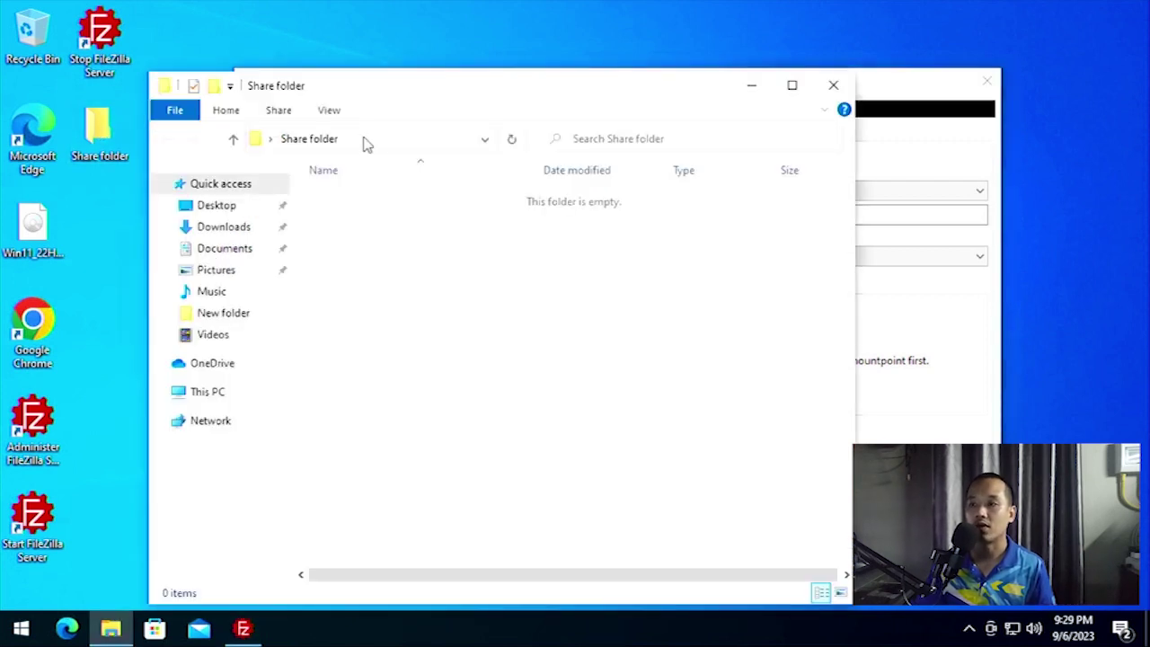
{"action": "left_click", "coordinate": [378, 146]}
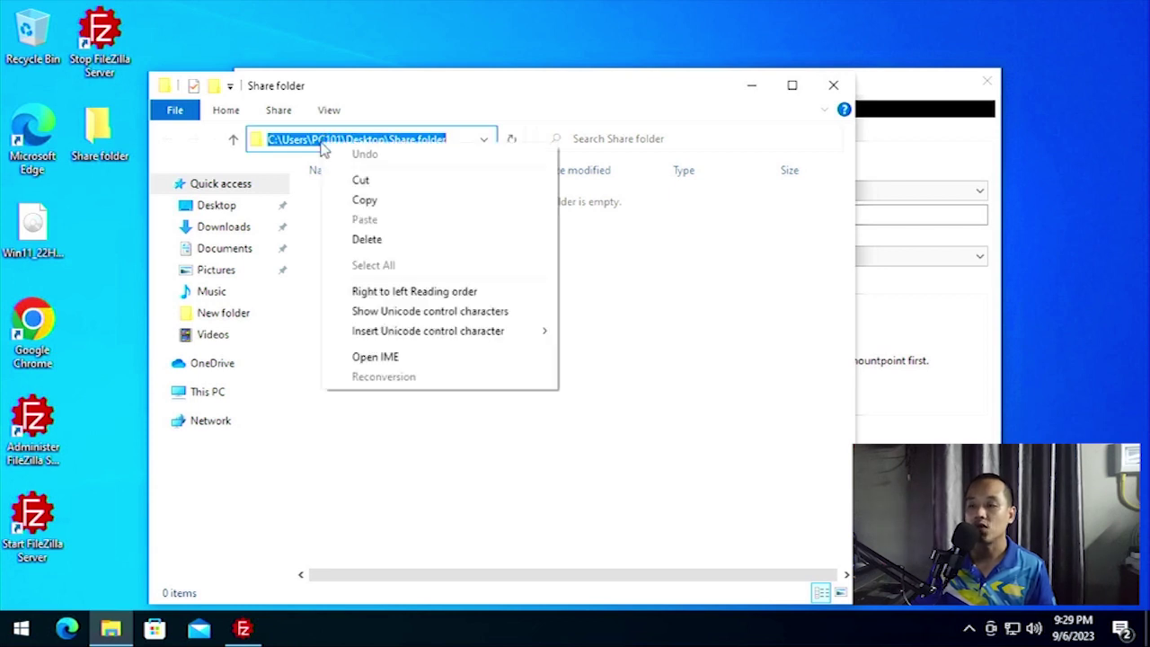
{"action": "left_click", "coordinate": [377, 203]}
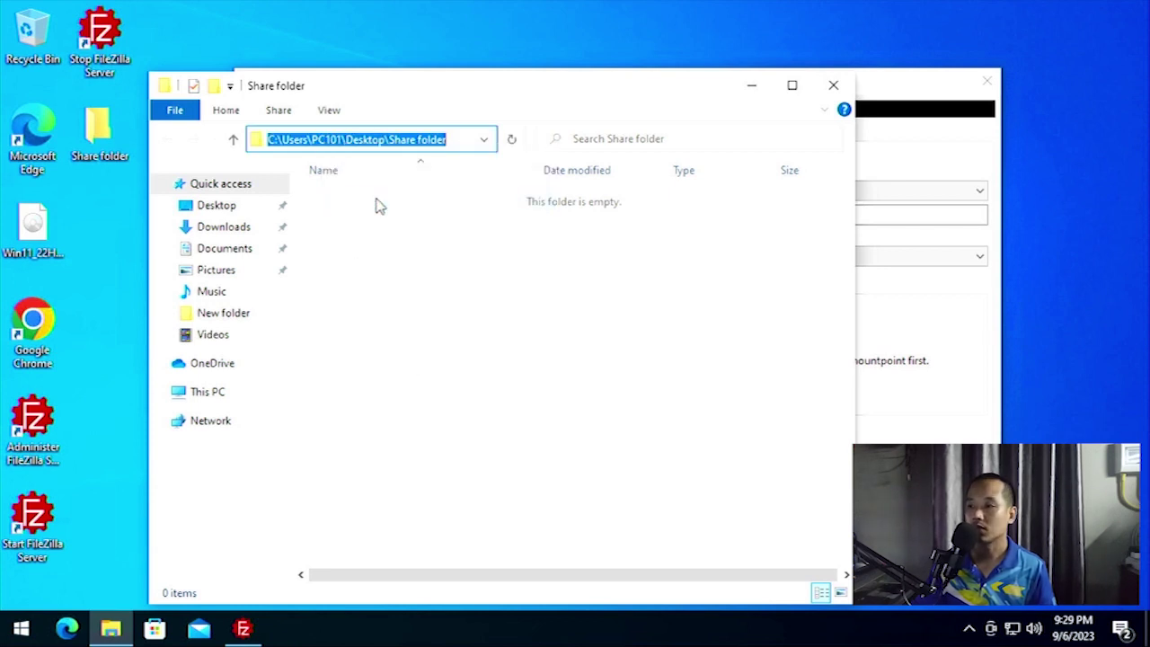
{"action": "left_click", "coordinate": [829, 87]}
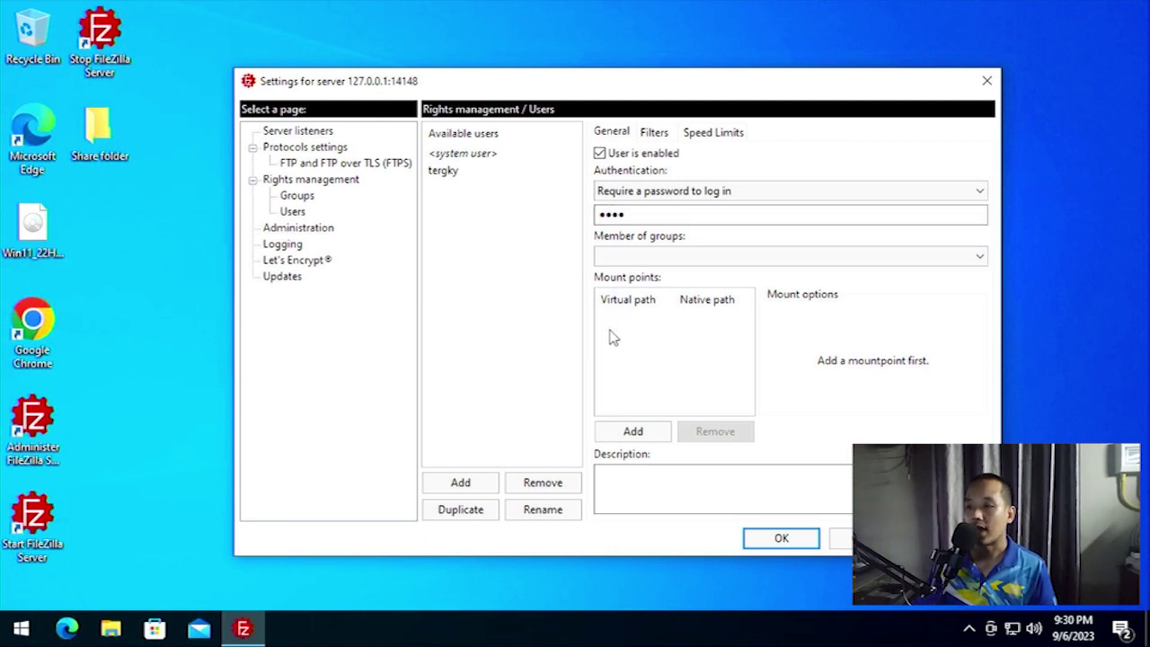
Add a mount point with virtual path / and the pasted Share folder native path, Read + Write, then save.
{"action": "left_click", "coordinate": [634, 432]}
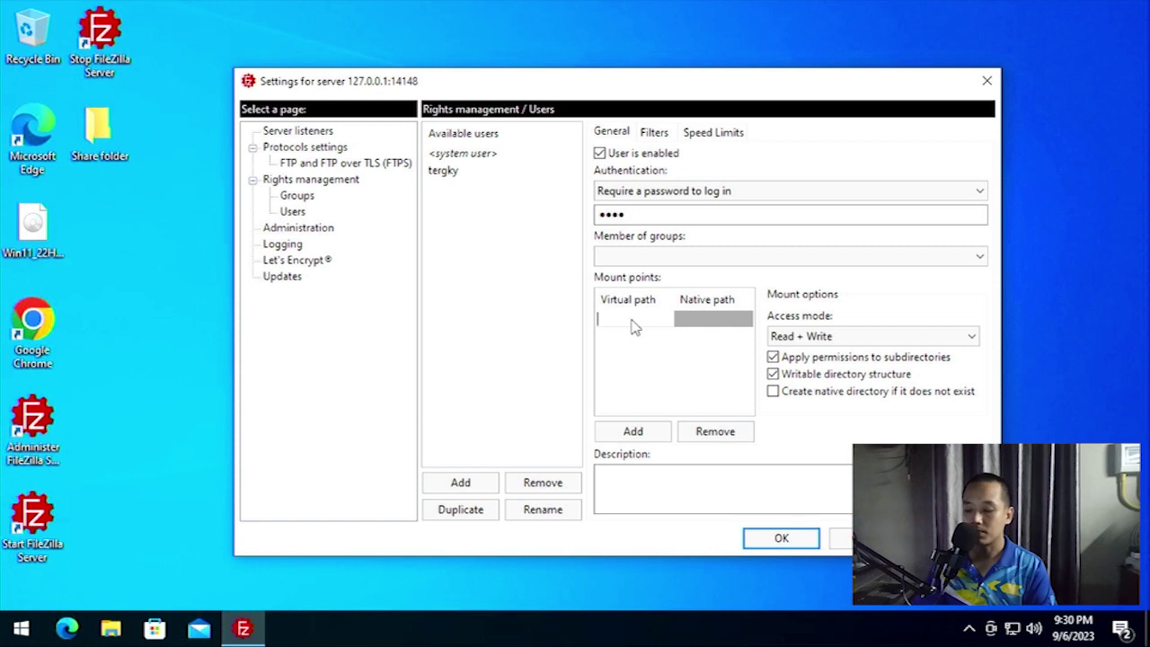
{"action": "type", "text": "/"}
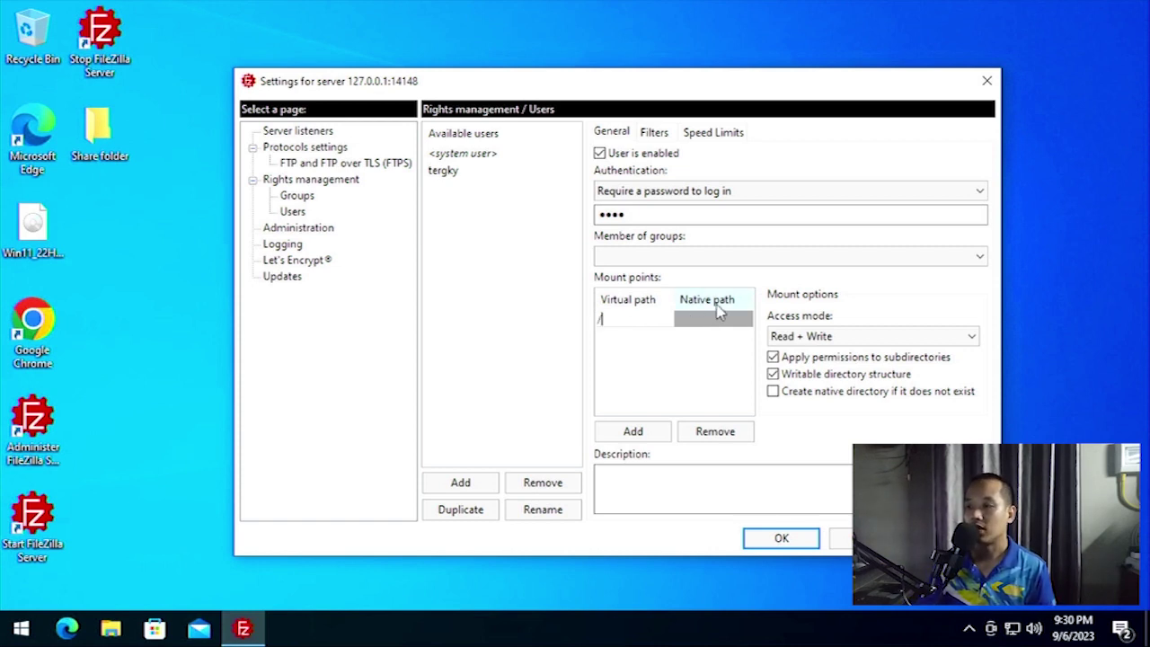
{"action": "left_click", "coordinate": [716, 327]}
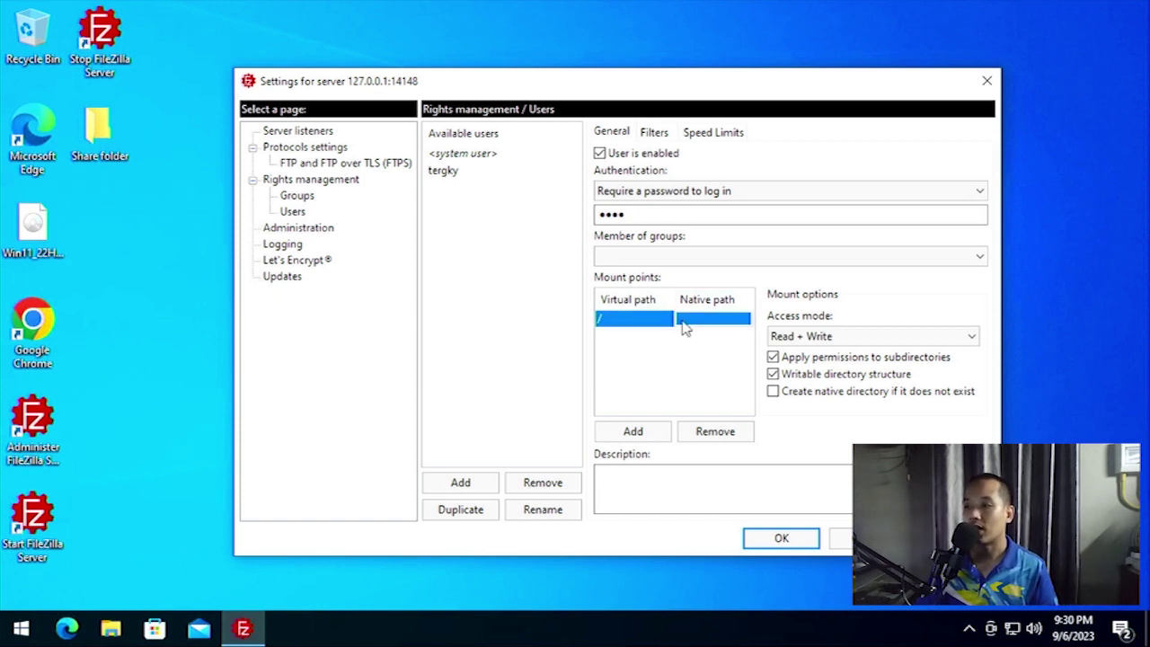
{"action": "left_click", "coordinate": [695, 327]}
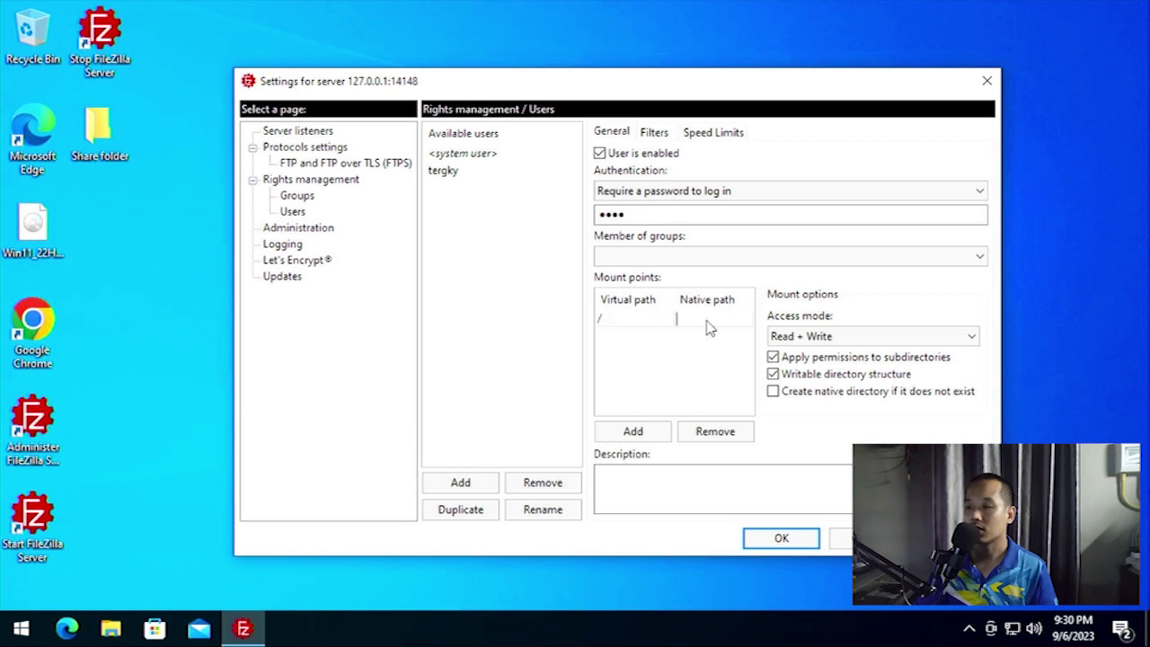
{"action": "right_click", "coordinate": [693, 326]}
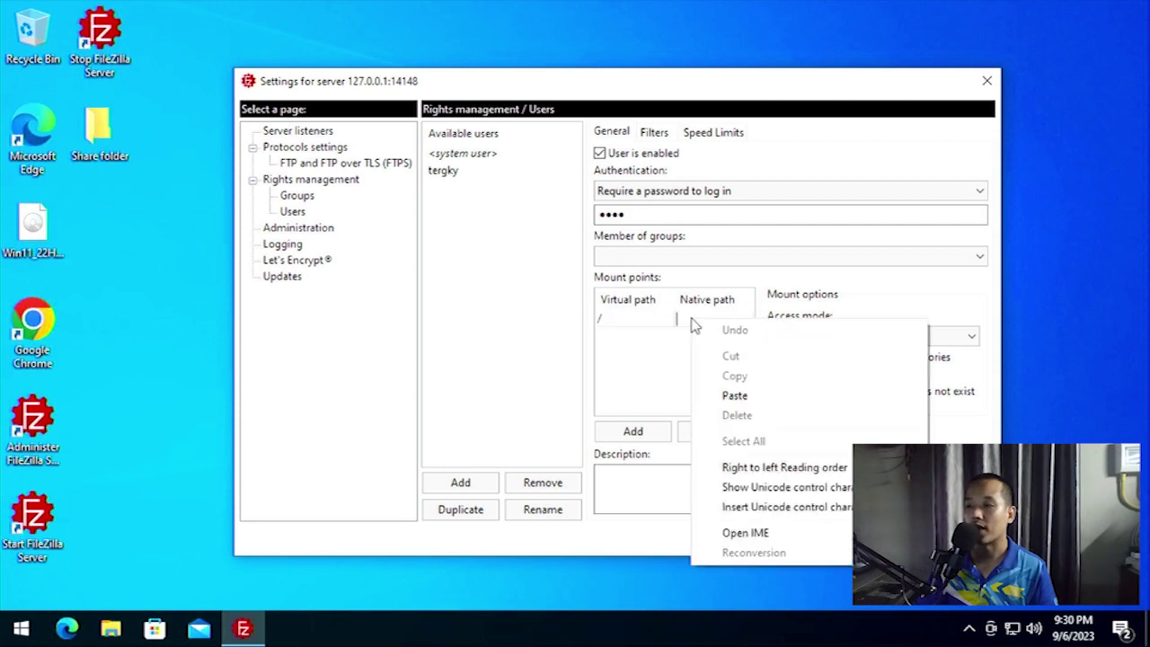
{"action": "left_click", "coordinate": [732, 396]}
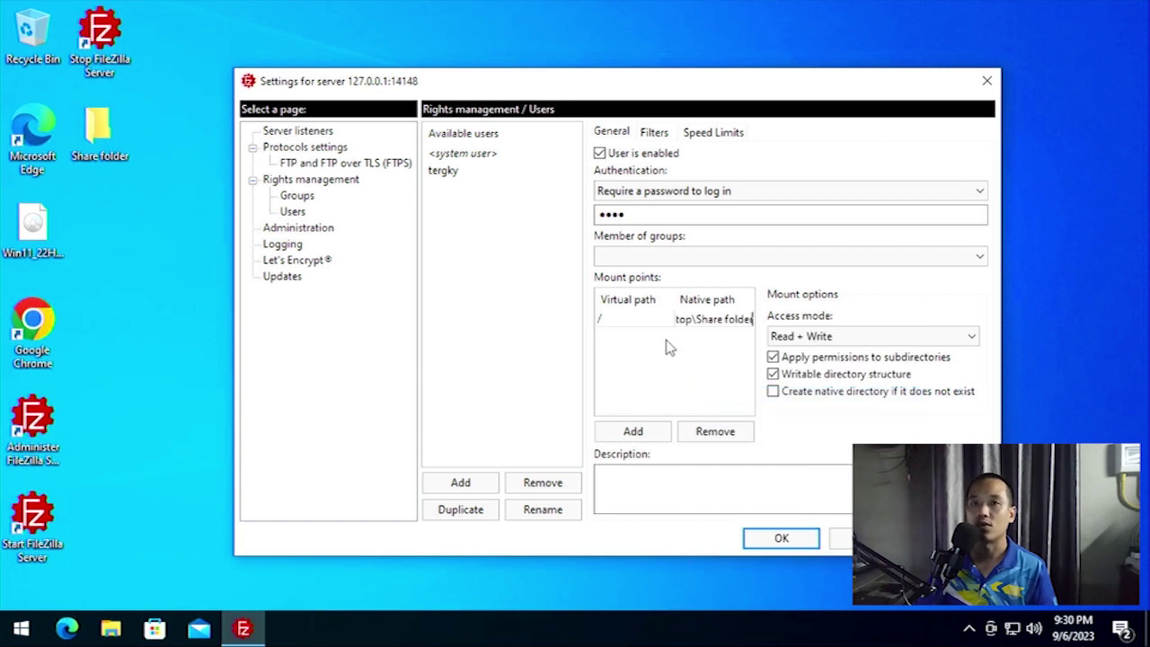
{"action": "key", "text": "Return"}
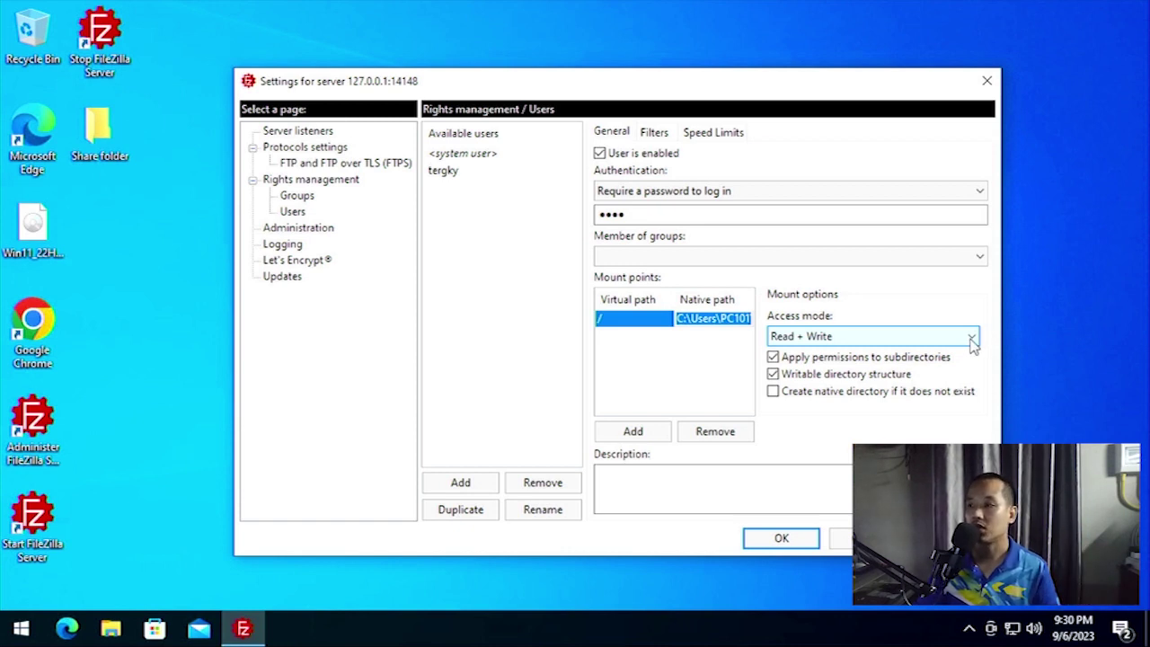
{"action": "left_click", "coordinate": [973, 337]}
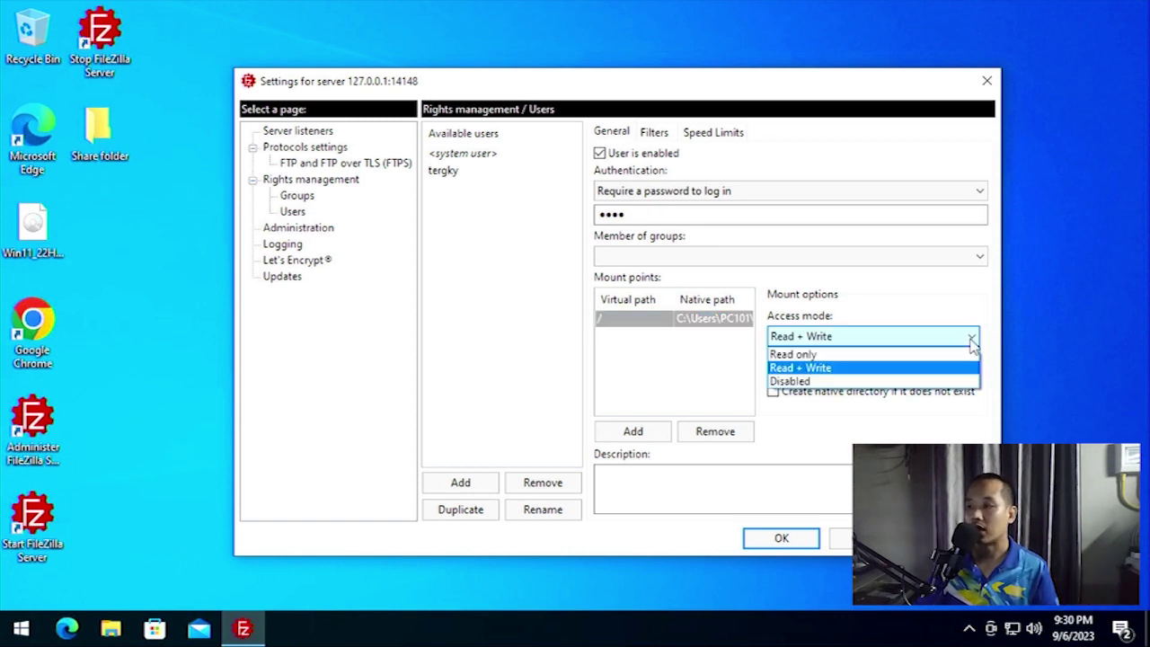
{"action": "left_click", "coordinate": [842, 367]}
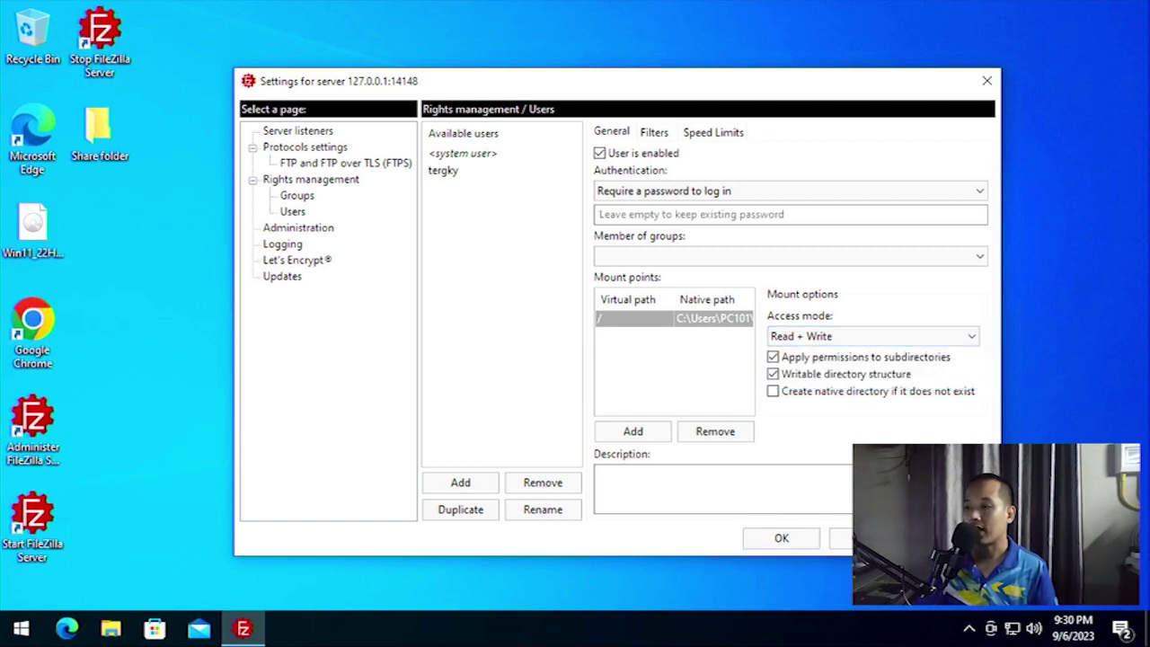
{"action": "left_click", "coordinate": [780, 539]}
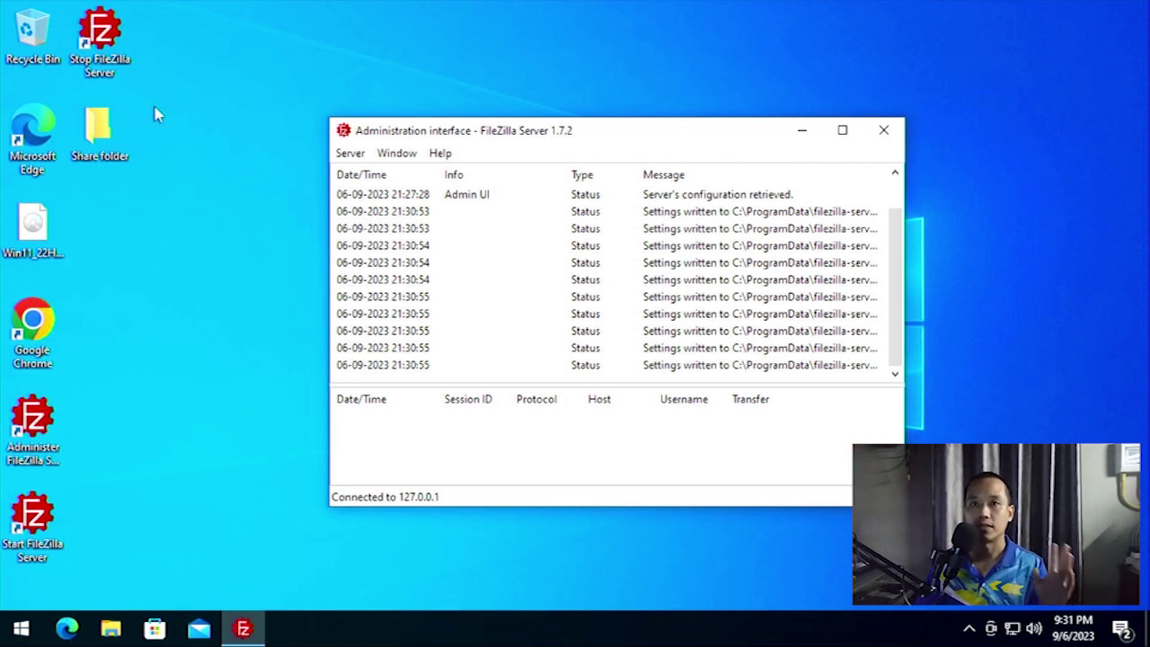
Open Control Panel via search, then System and Security > Windows Defender Firewall > allowed apps list.
{"action": "left_click", "coordinate": [24, 631]}
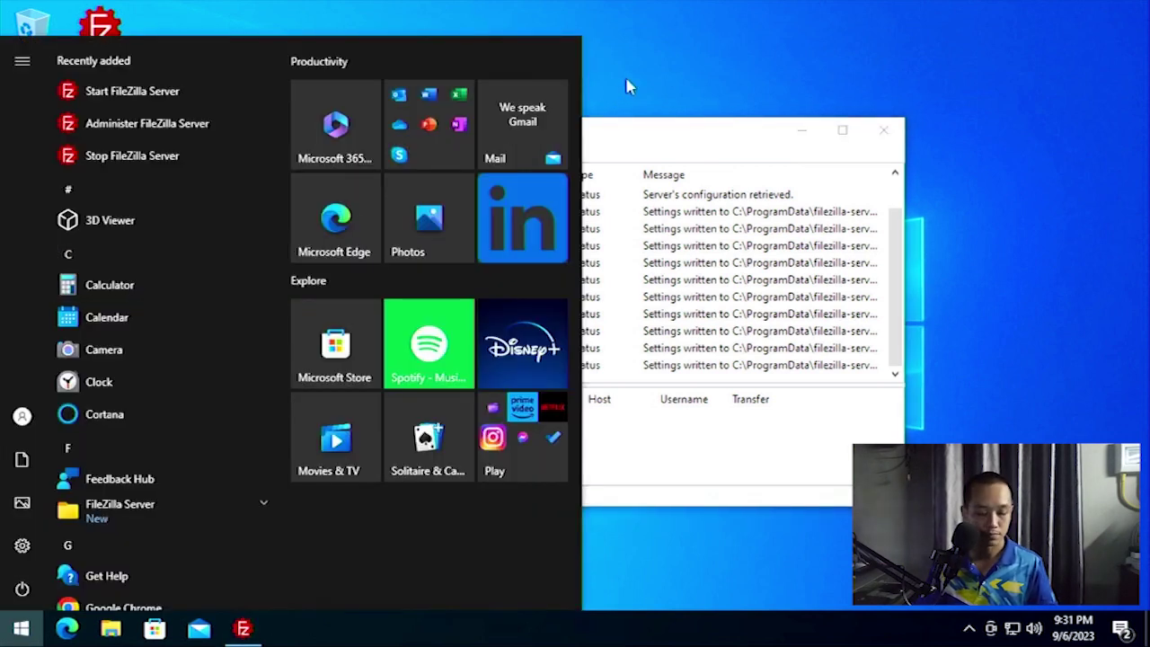
{"action": "type", "text": "con"}
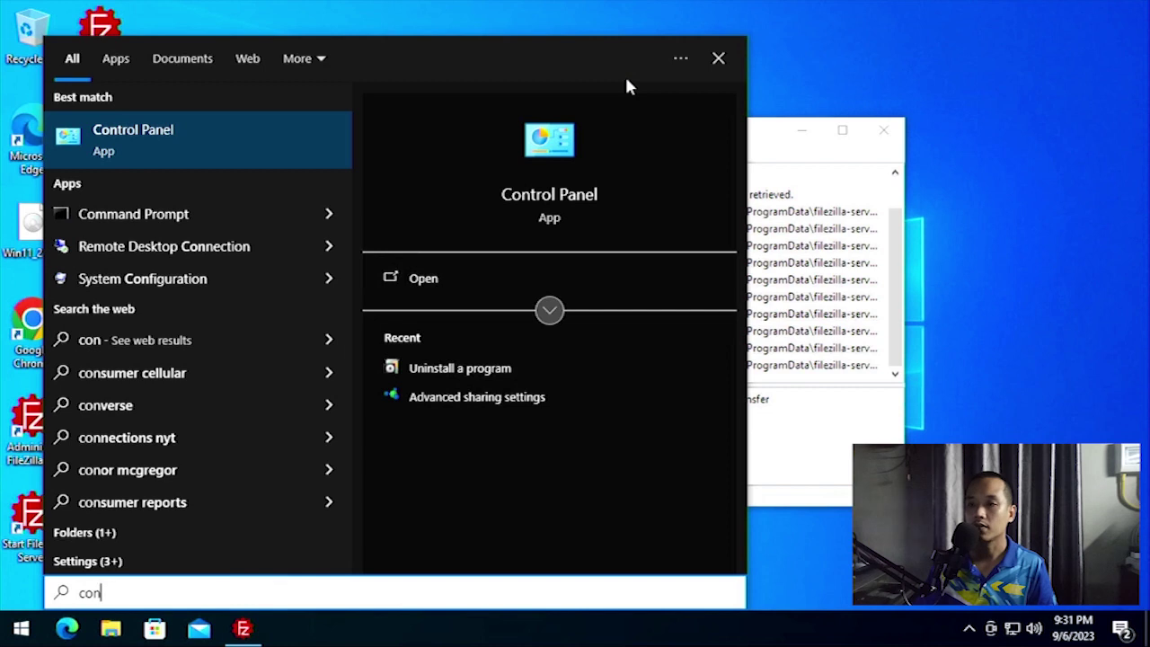
{"action": "left_click", "coordinate": [103, 149]}
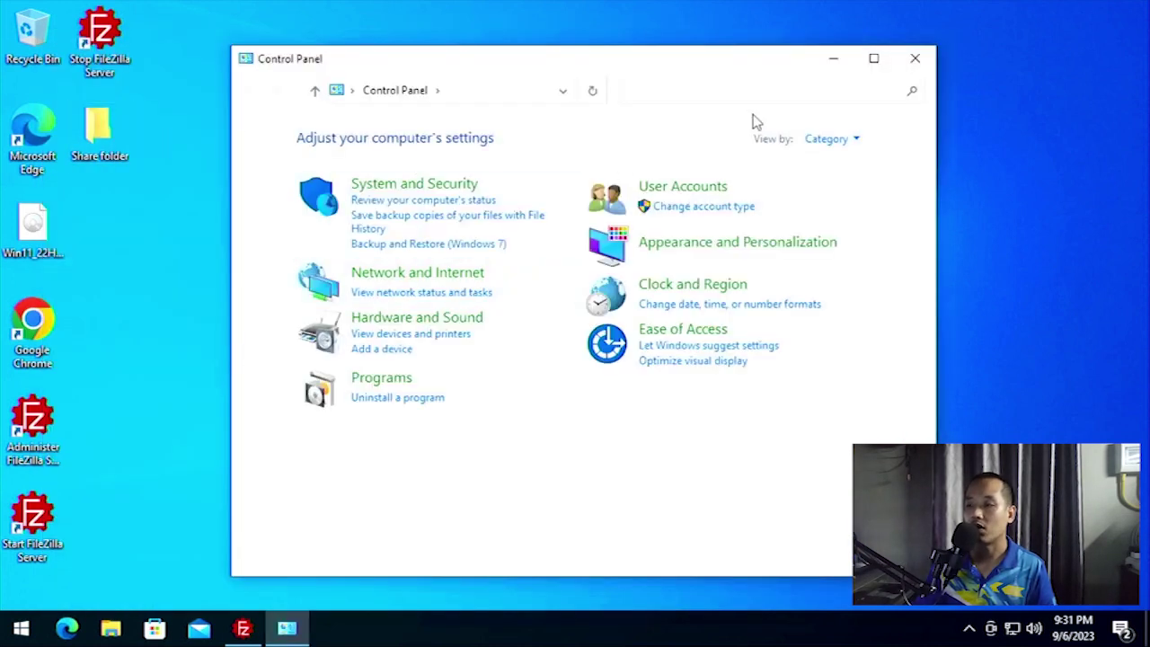
{"action": "left_click", "coordinate": [429, 189]}
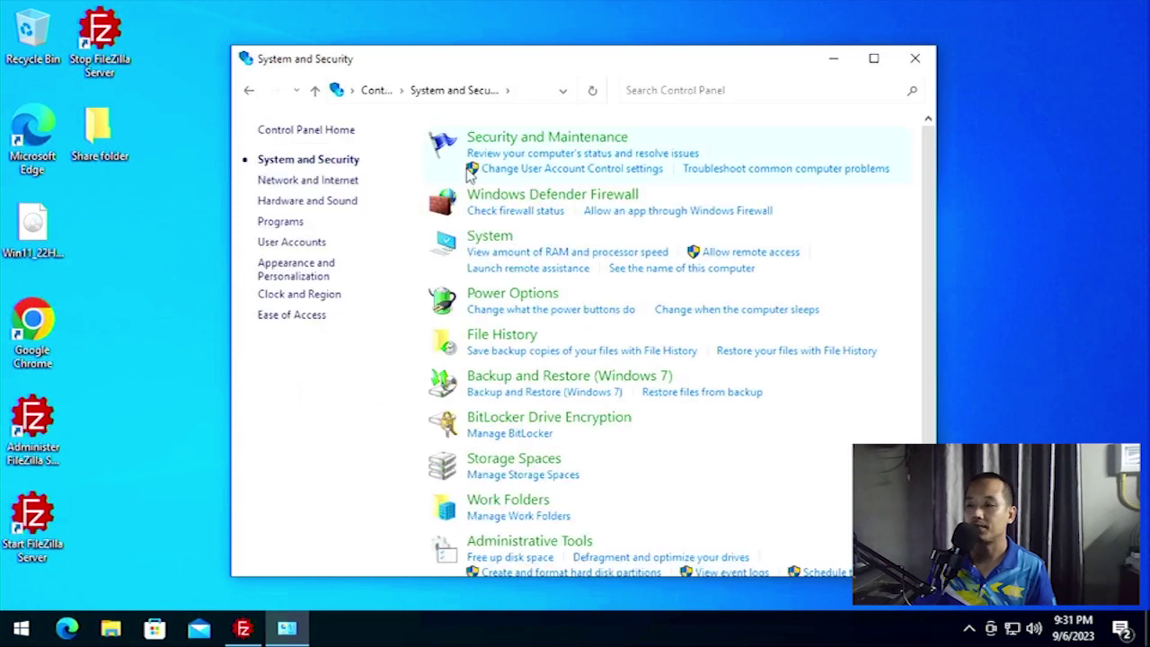
{"action": "left_click", "coordinate": [563, 198]}
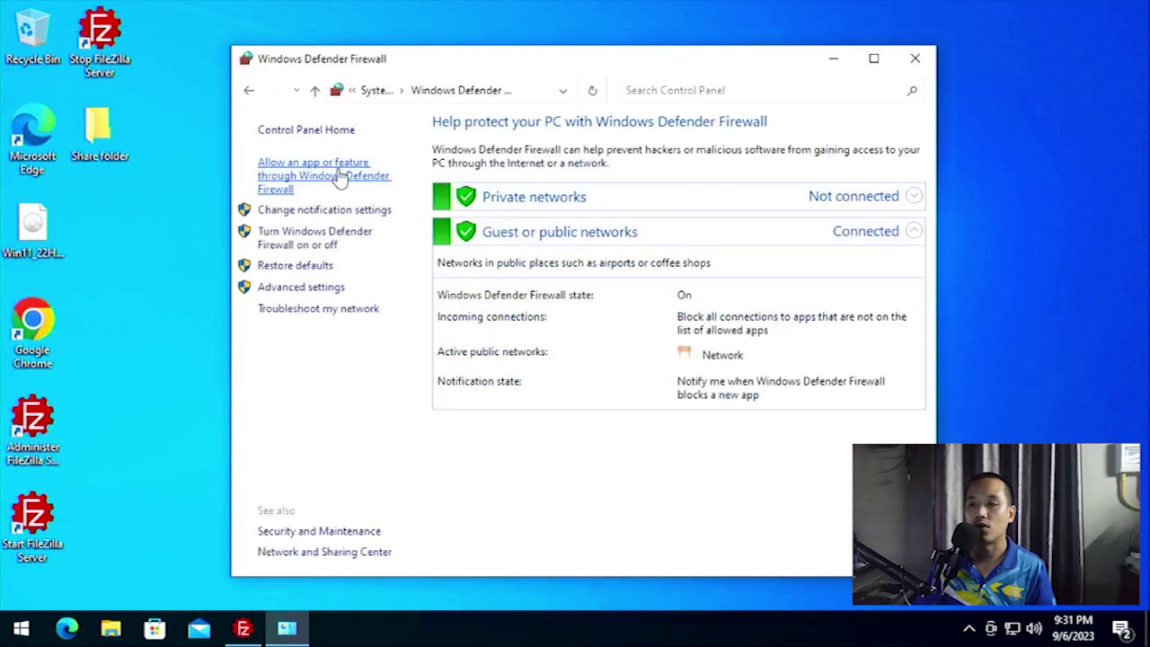
{"action": "left_click", "coordinate": [292, 171]}
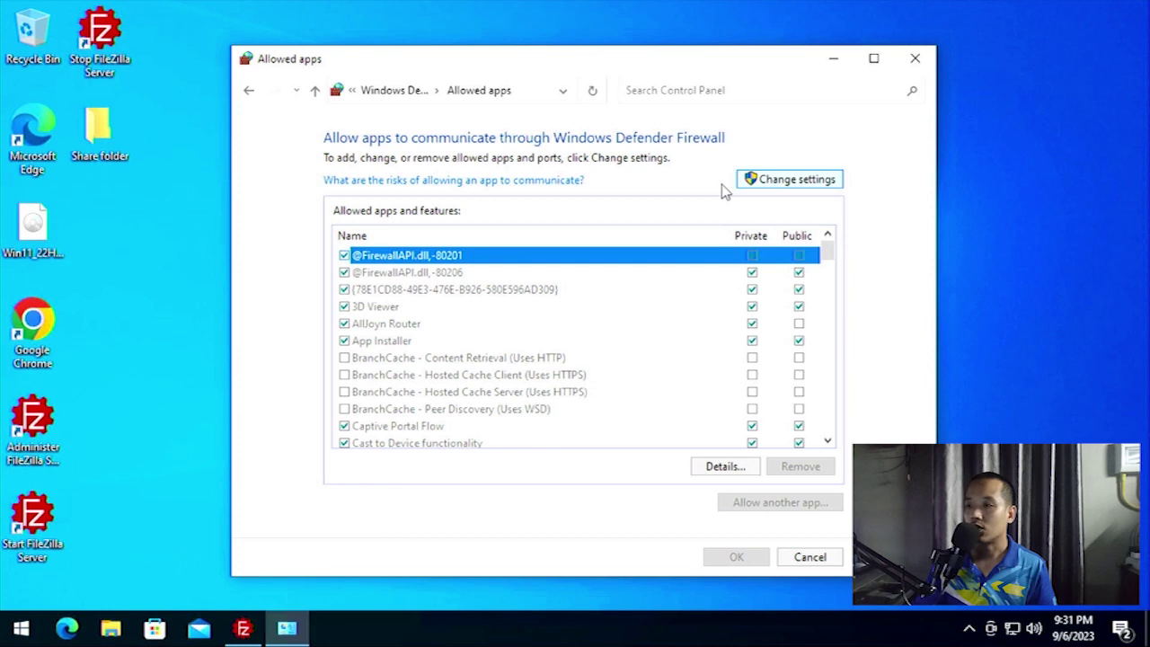
Unlock the allowed apps list and browse to C:\Program Files\FileZilla Server\filezilla-server as another app.
{"action": "left_click", "coordinate": [801, 185]}
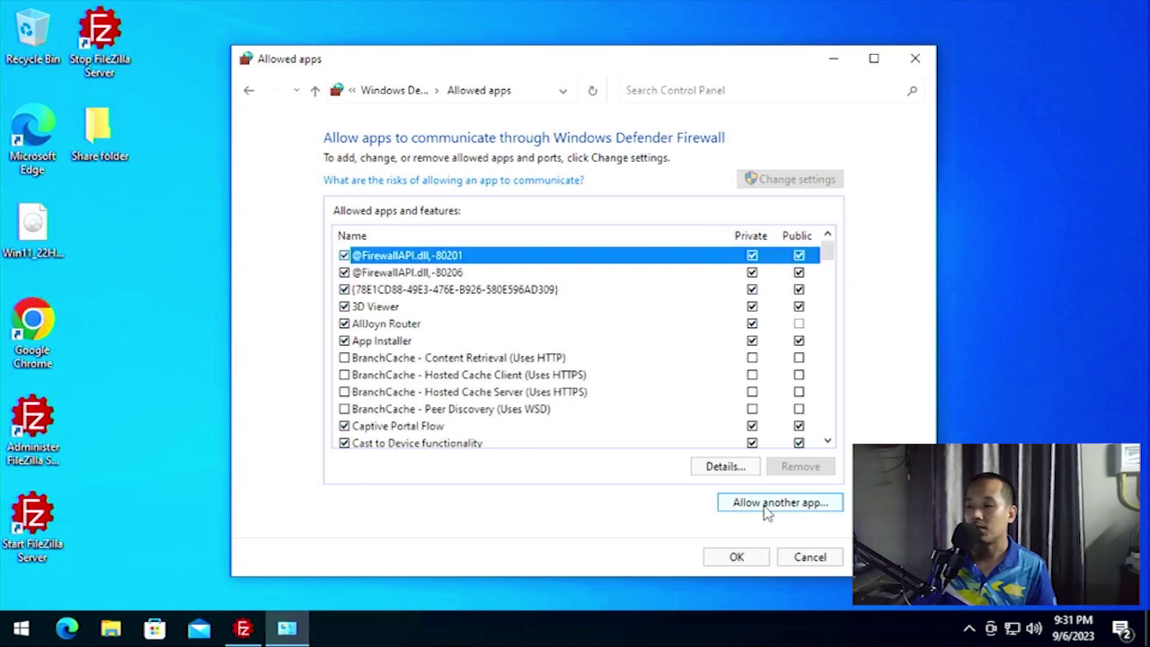
{"action": "left_click", "coordinate": [795, 508]}
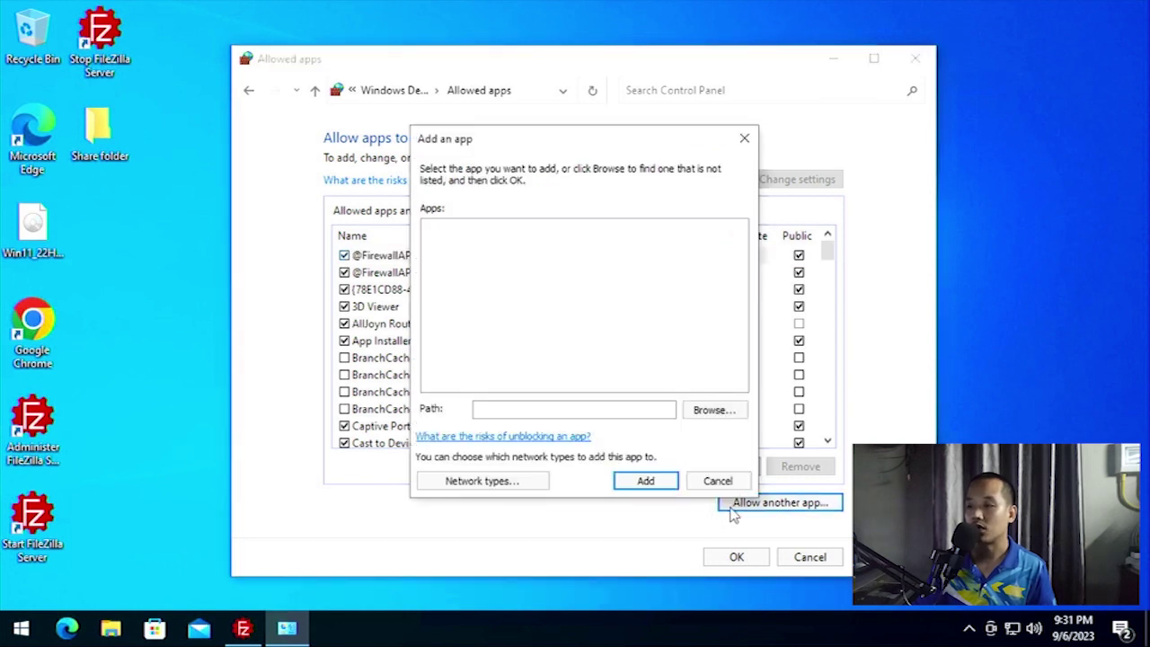
{"action": "left_click", "coordinate": [704, 410]}
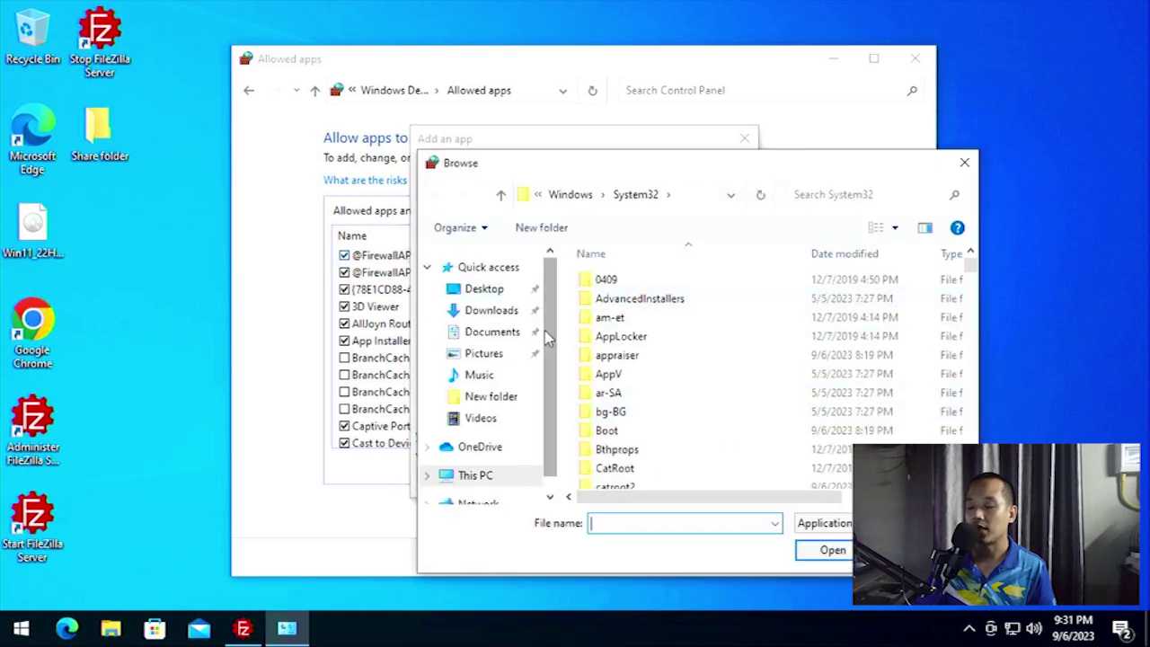
{"action": "scroll", "coordinate": [548, 337], "scroll_direction": "down", "scroll_amount": 1}
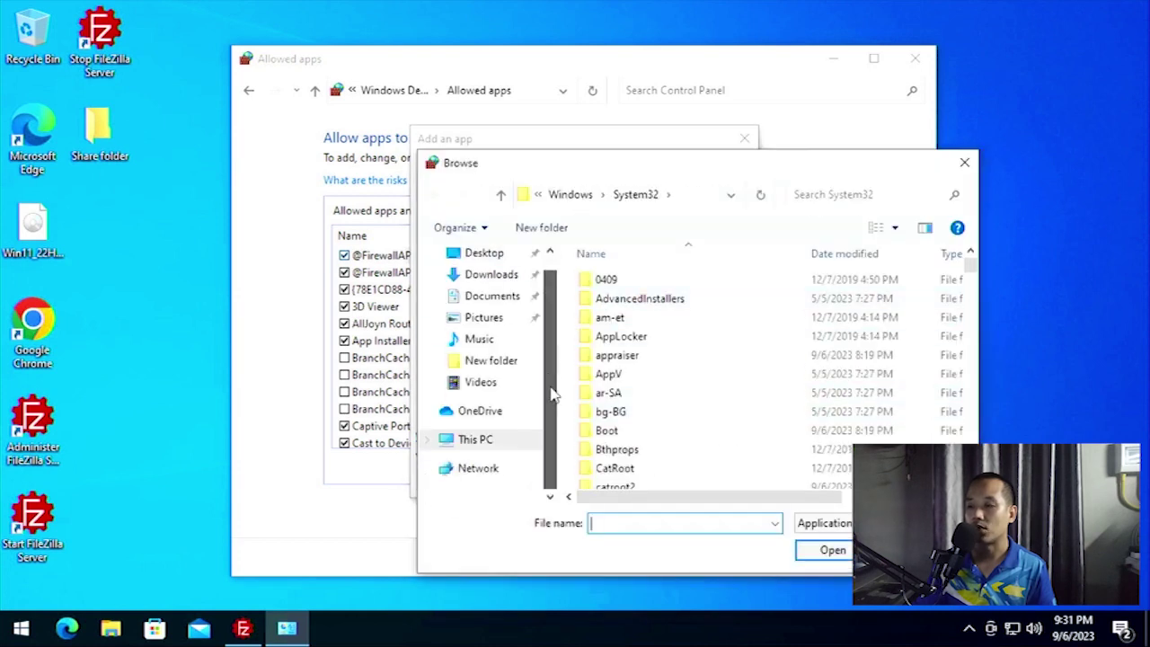
{"action": "left_click", "coordinate": [473, 442]}
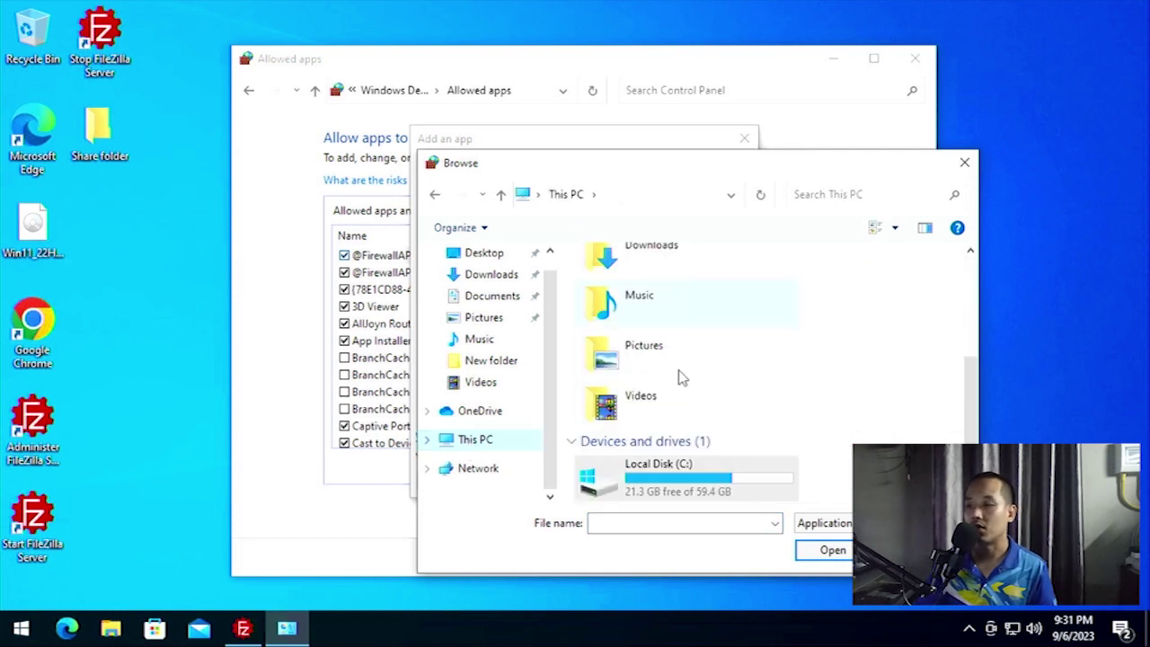
{"action": "scroll", "coordinate": [632, 351], "scroll_direction": "up", "scroll_amount": 3}
{"action": "scroll", "coordinate": [639, 411], "scroll_direction": "down", "scroll_amount": 3}
{"action": "double_click", "coordinate": [641, 474]}
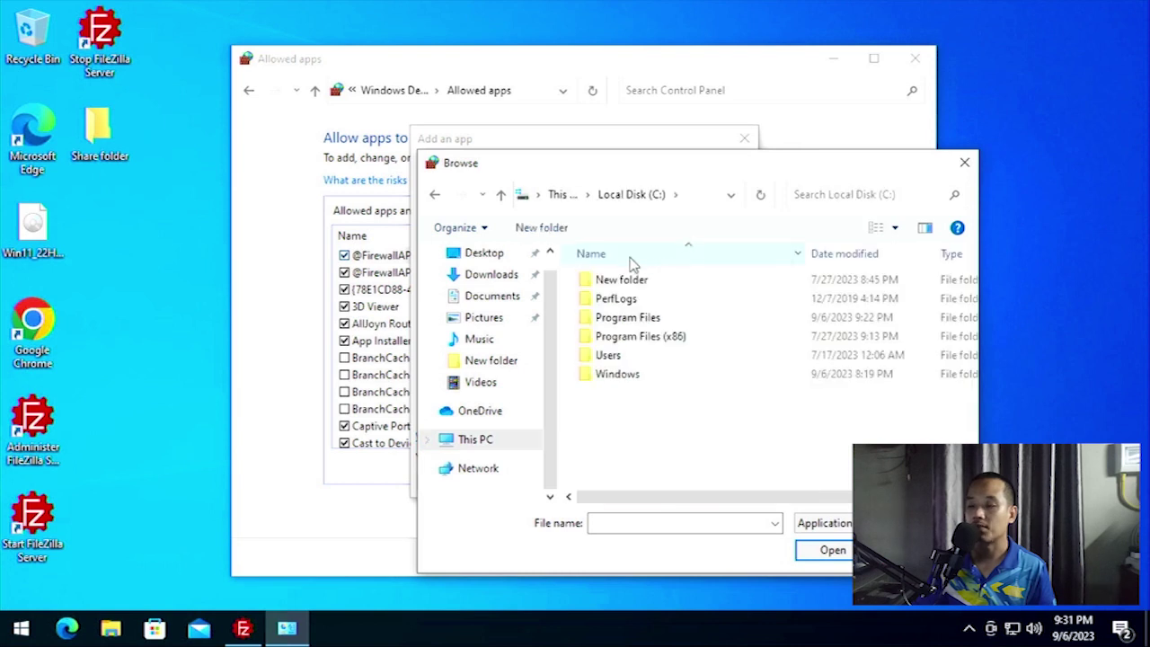
{"action": "double_click", "coordinate": [635, 319]}
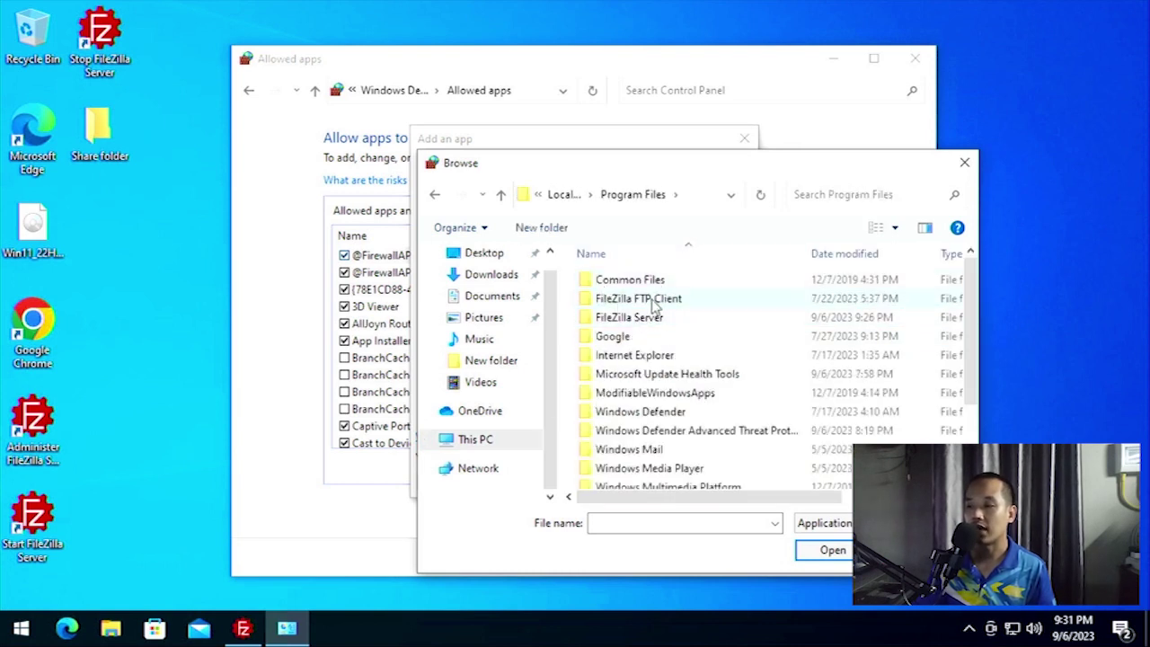
{"action": "double_click", "coordinate": [642, 302]}
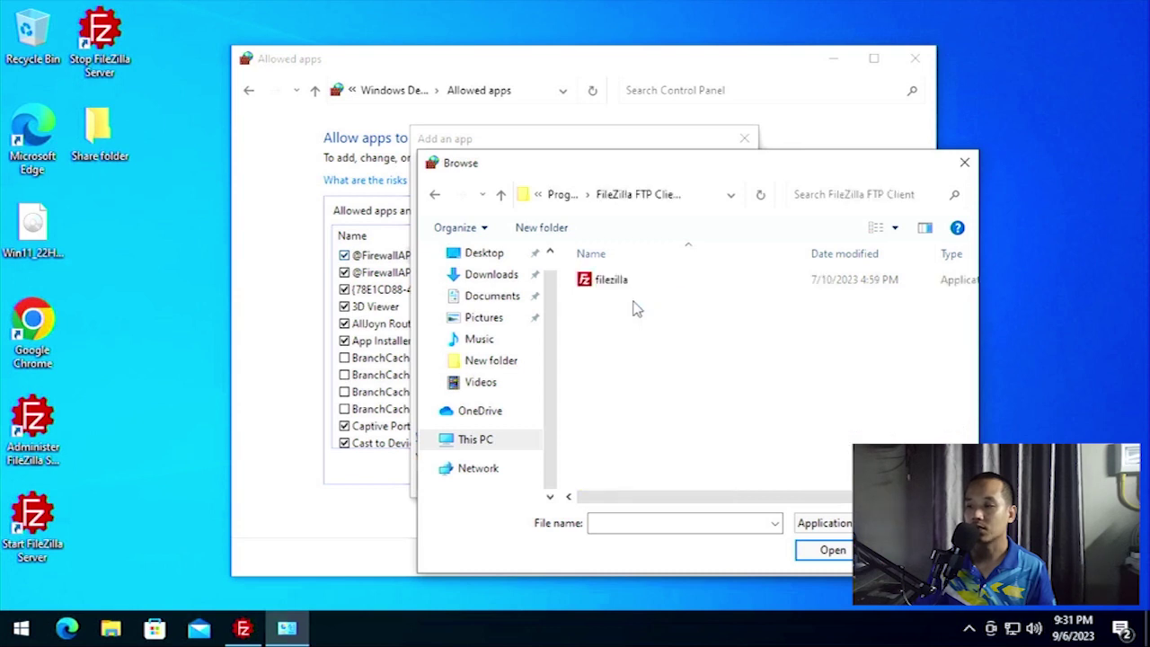
{"action": "left_click", "coordinate": [435, 196]}
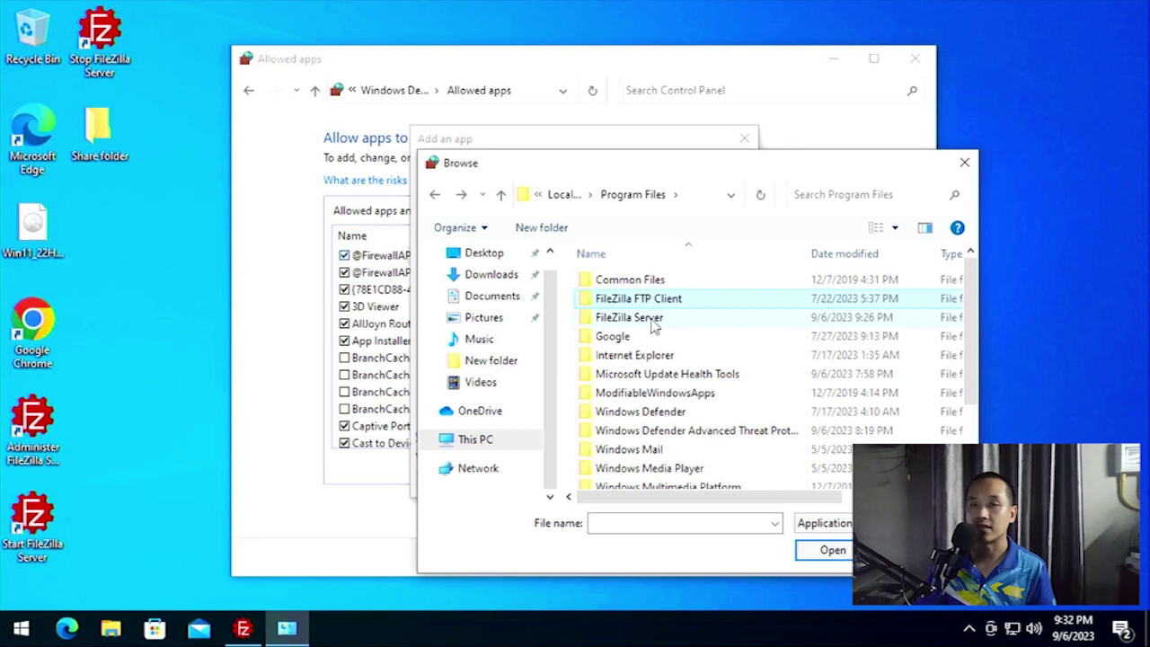
{"action": "double_click", "coordinate": [632, 321]}
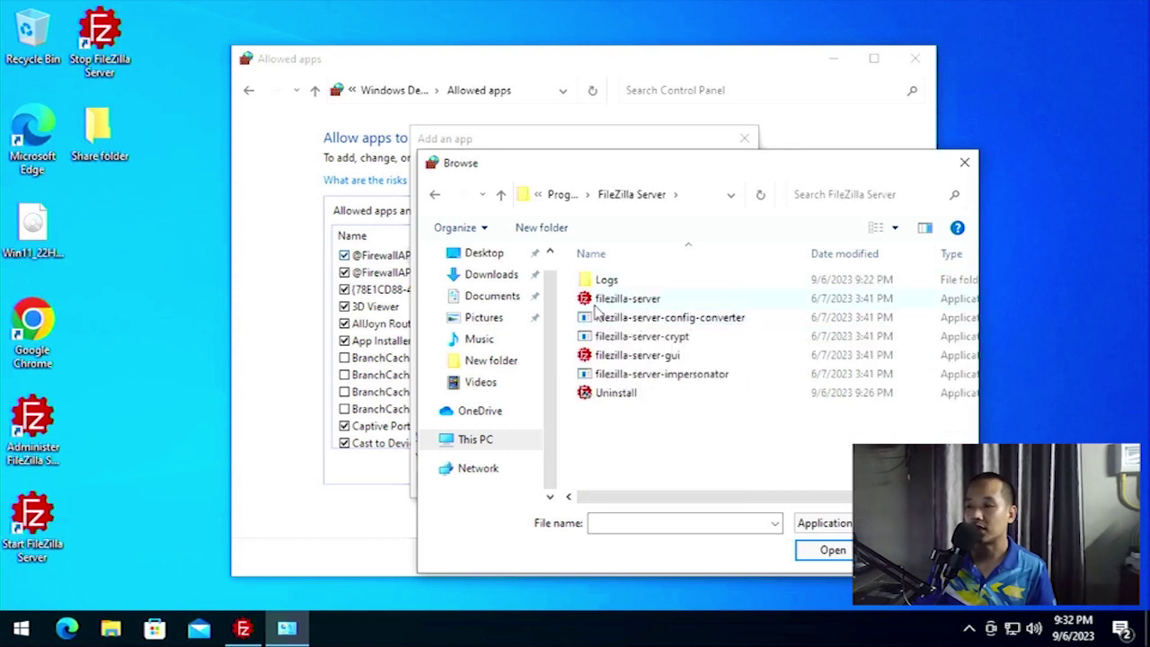
{"action": "left_click", "coordinate": [644, 306]}
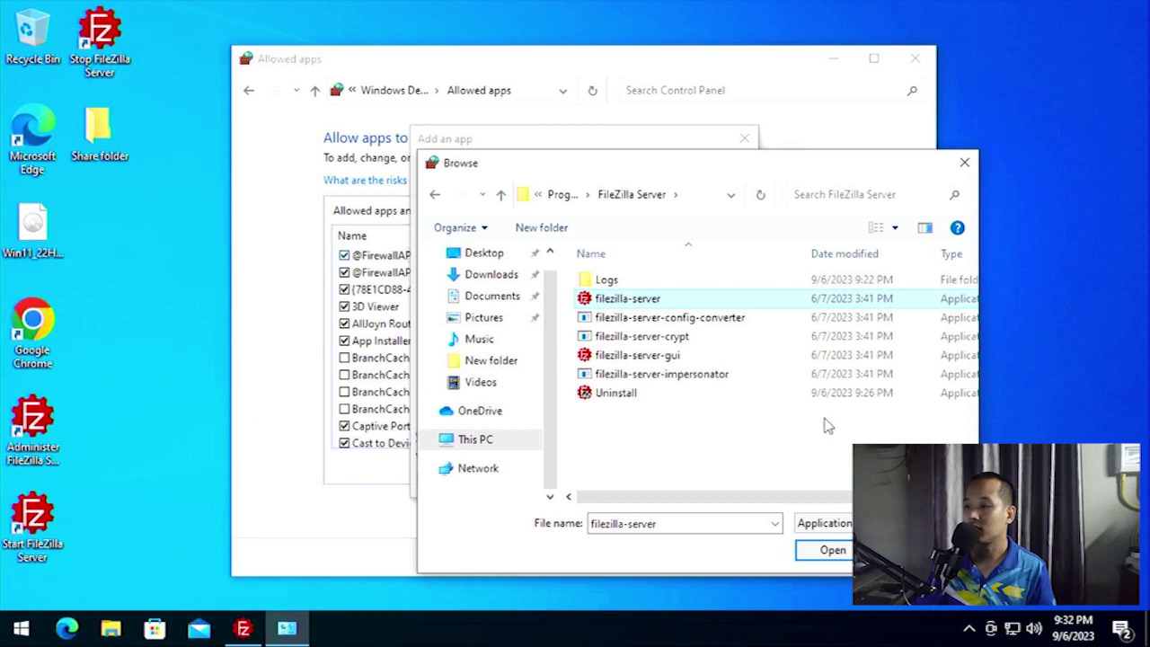
{"action": "left_click", "coordinate": [836, 551]}
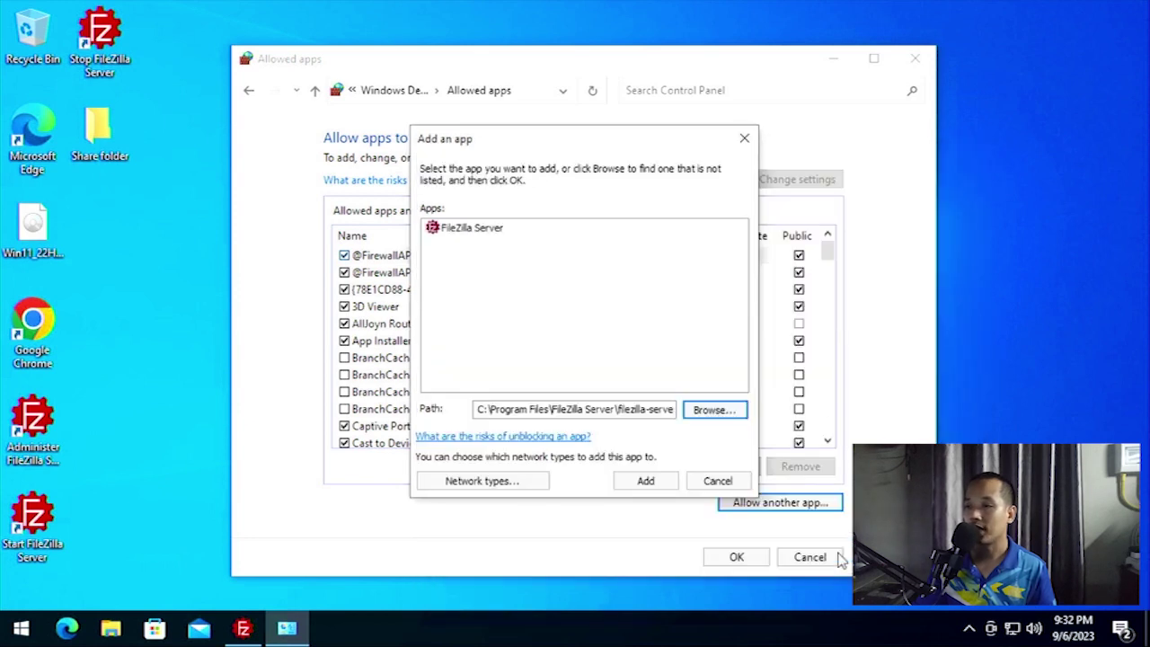
Add filezilla-server to the allowed list, tick Private networks as well, and save.
{"action": "left_click", "coordinate": [647, 482]}
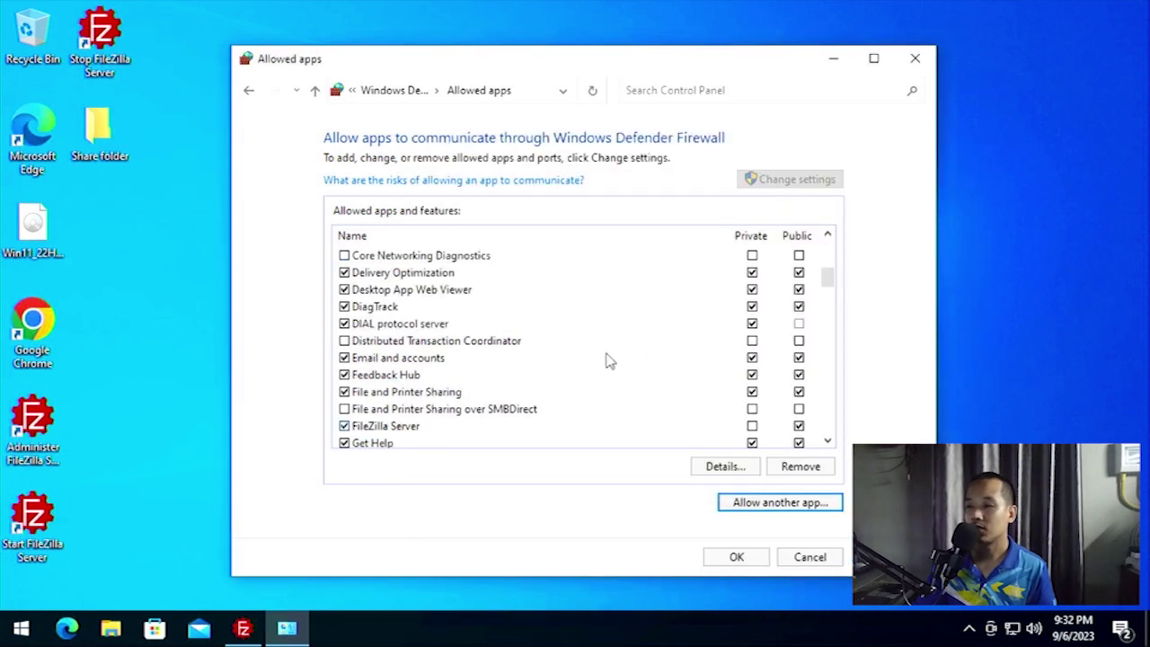
{"action": "left_click", "coordinate": [375, 429]}
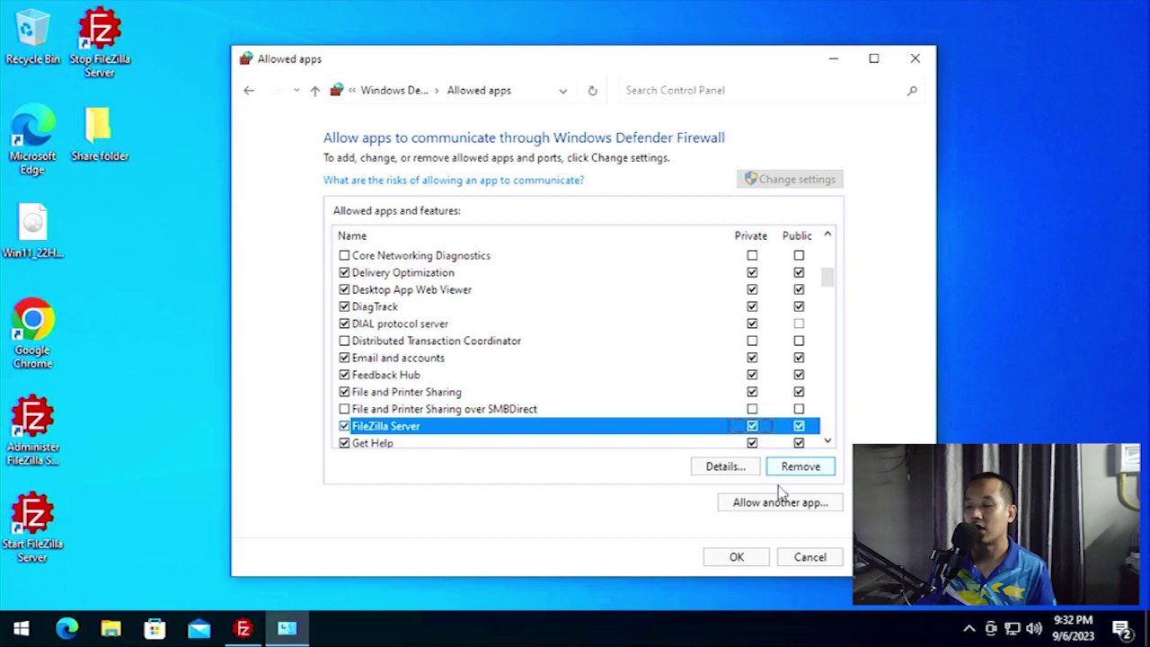
{"action": "left_click", "coordinate": [734, 558]}
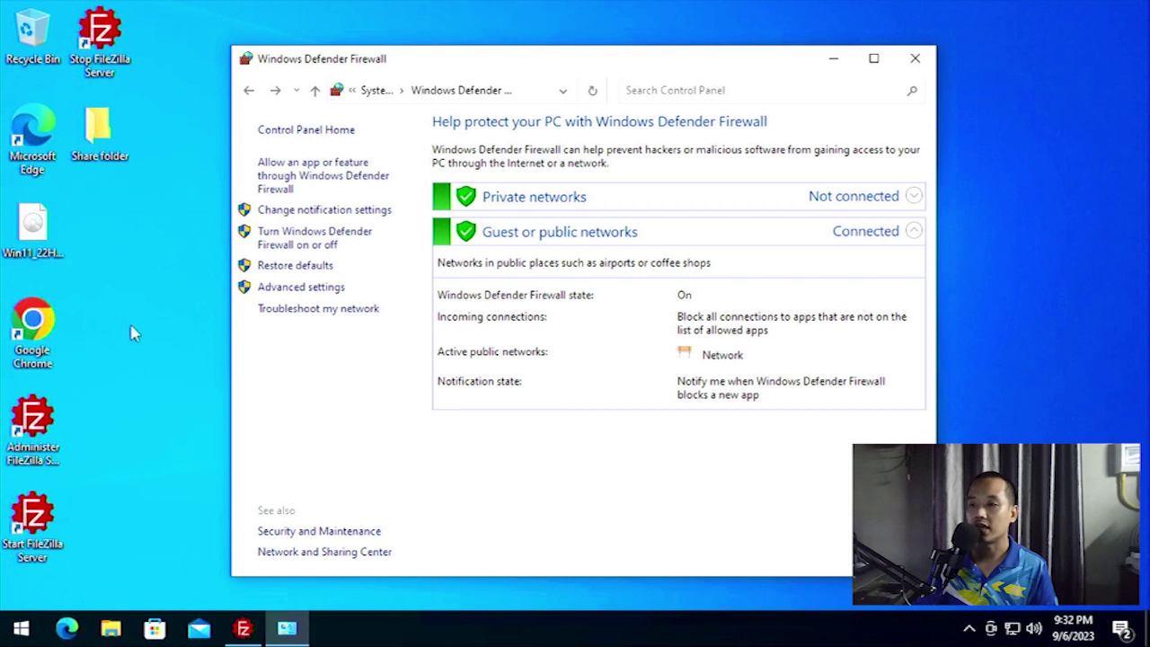
Close the Windows Defender Firewall window and minimise the FileZilla Server admin window.
{"action": "left_click", "coordinate": [913, 59]}
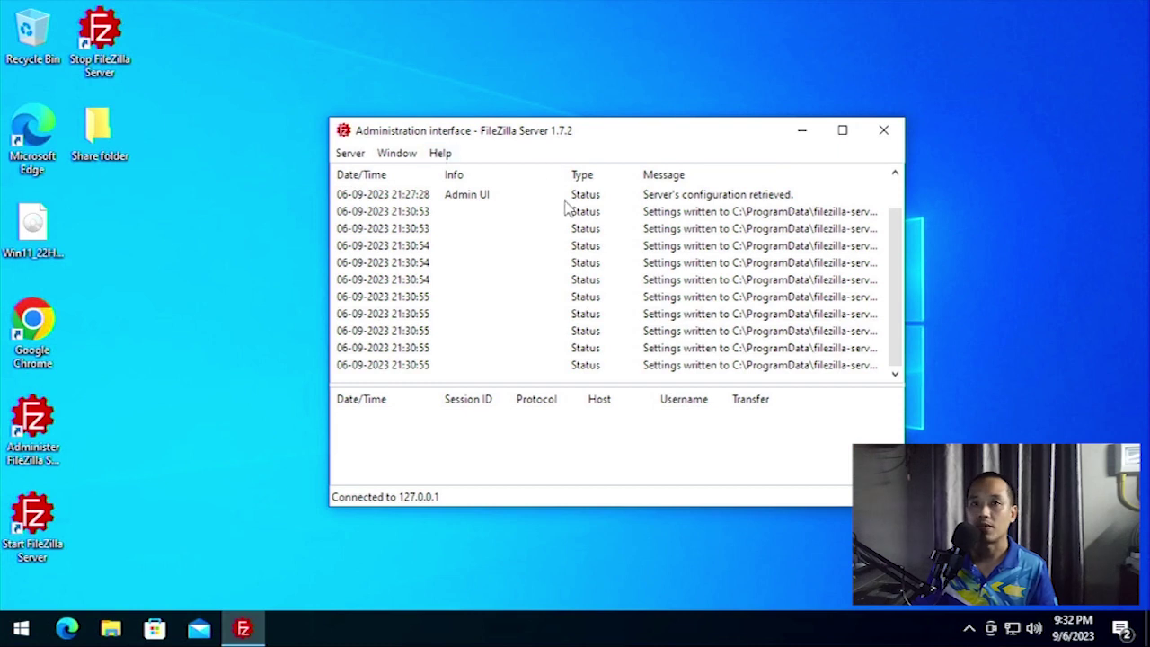
{"action": "left_click", "coordinate": [801, 132]}
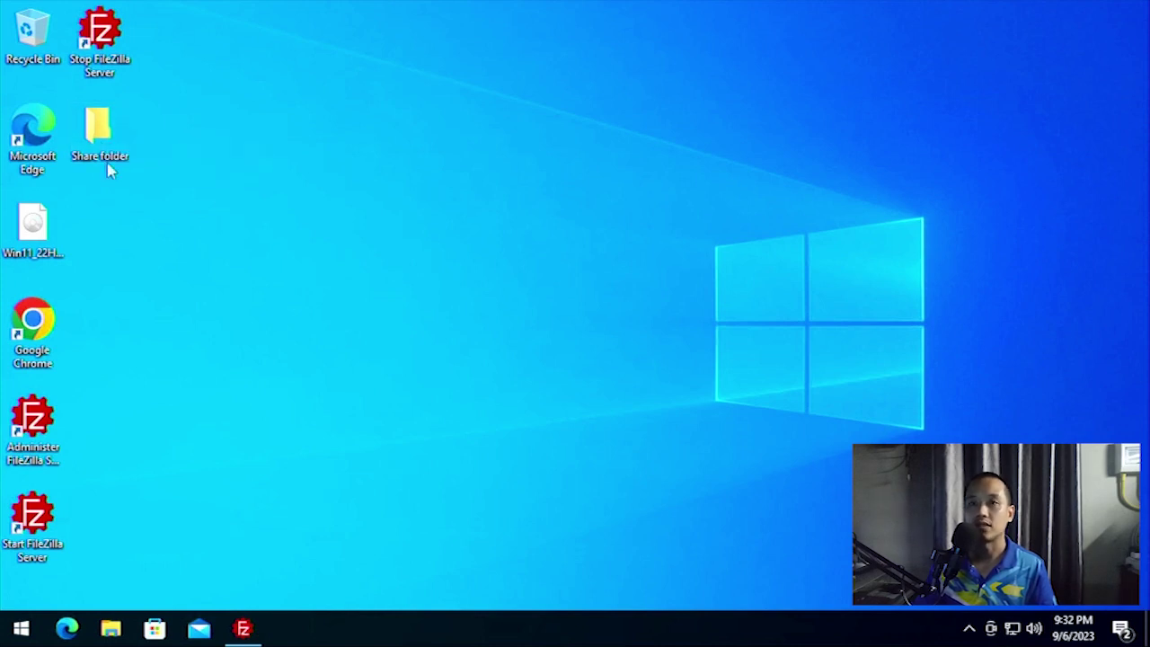
Run ipconfig in Command Prompt to find the server's IPv4 address, 192.168.1.252.
{"action": "left_click", "coordinate": [19, 634]}
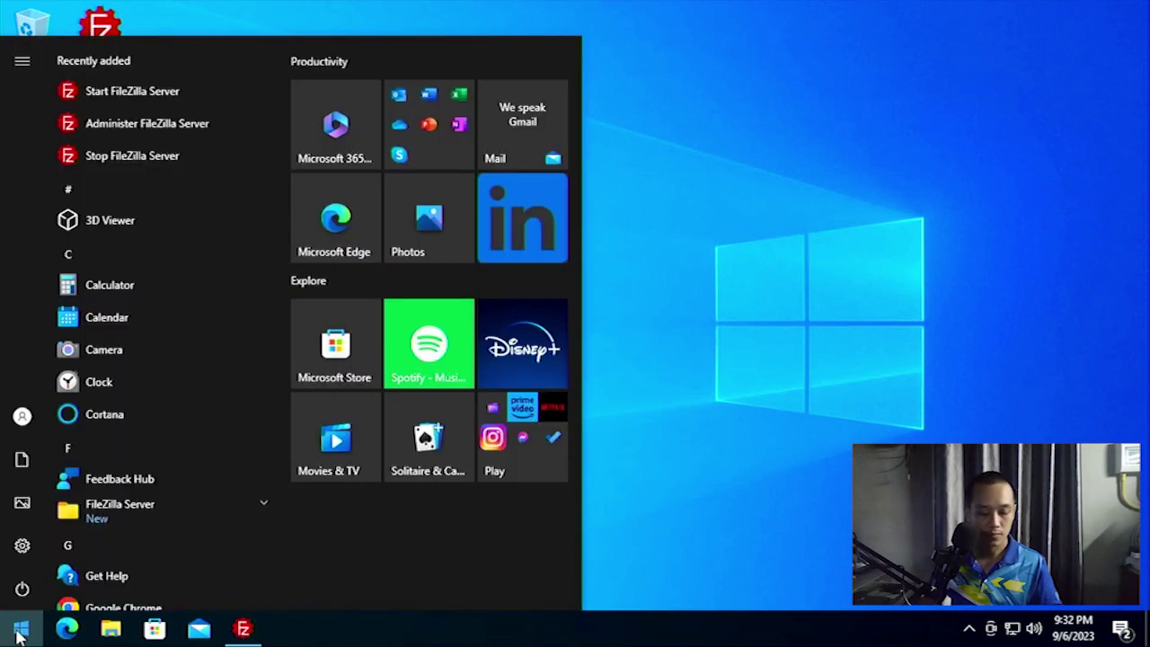
{"action": "type", "text": "cmd"}
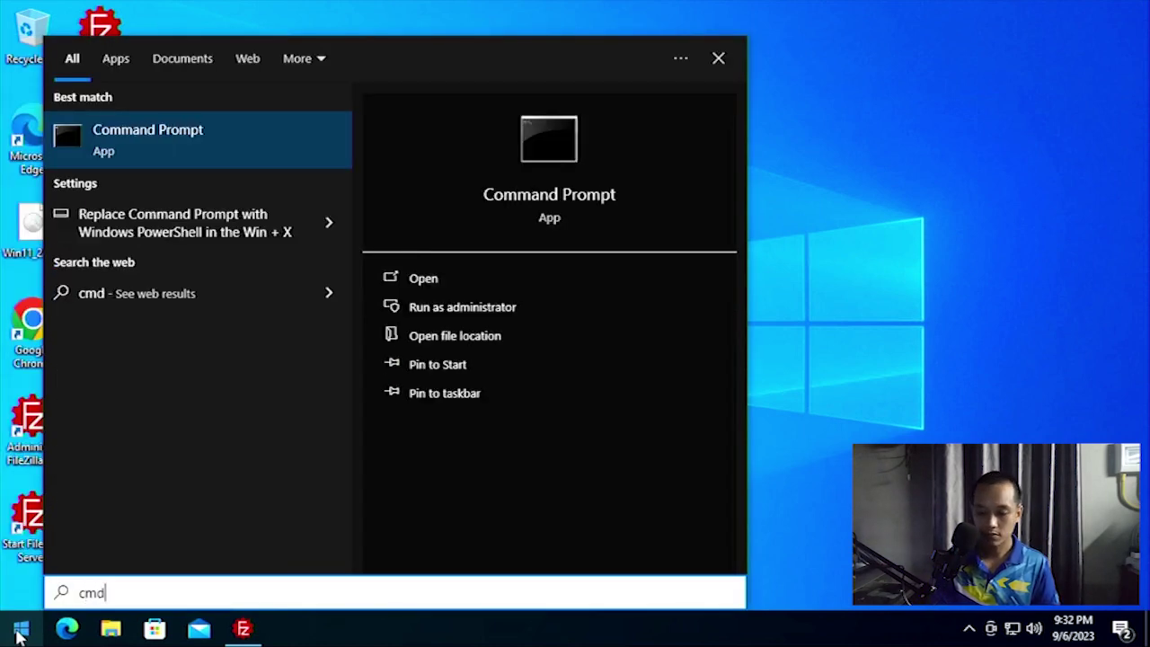
{"action": "key", "text": "Return"}
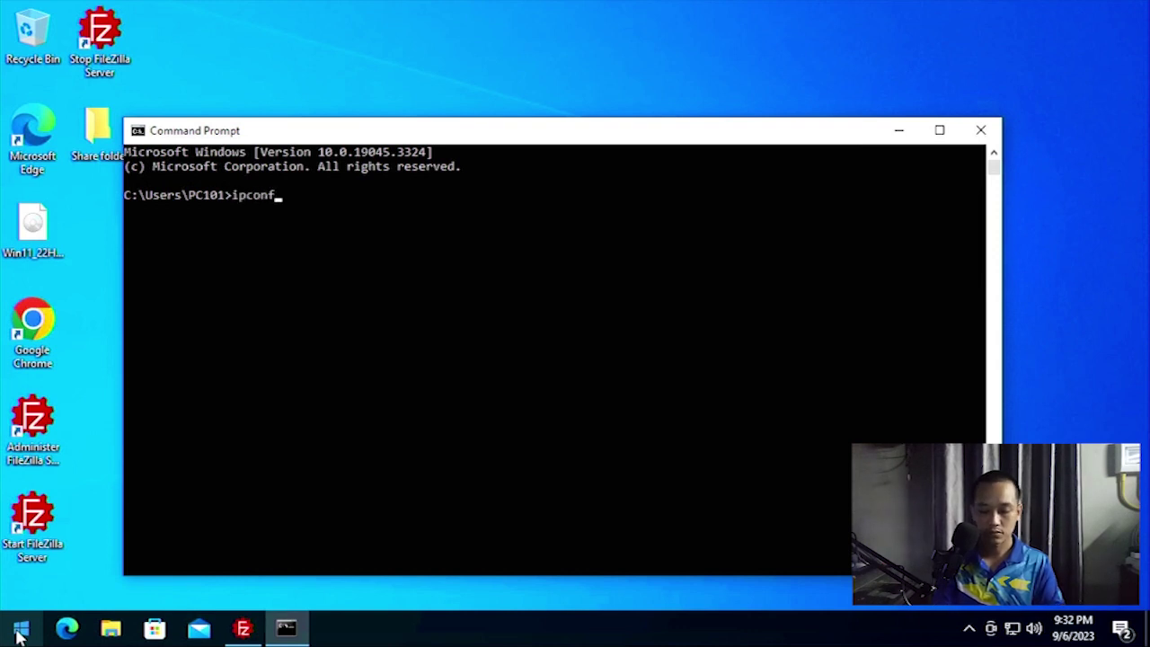
{"action": "type", "text": "ipconfig"}
{"action": "key", "text": "Return"}
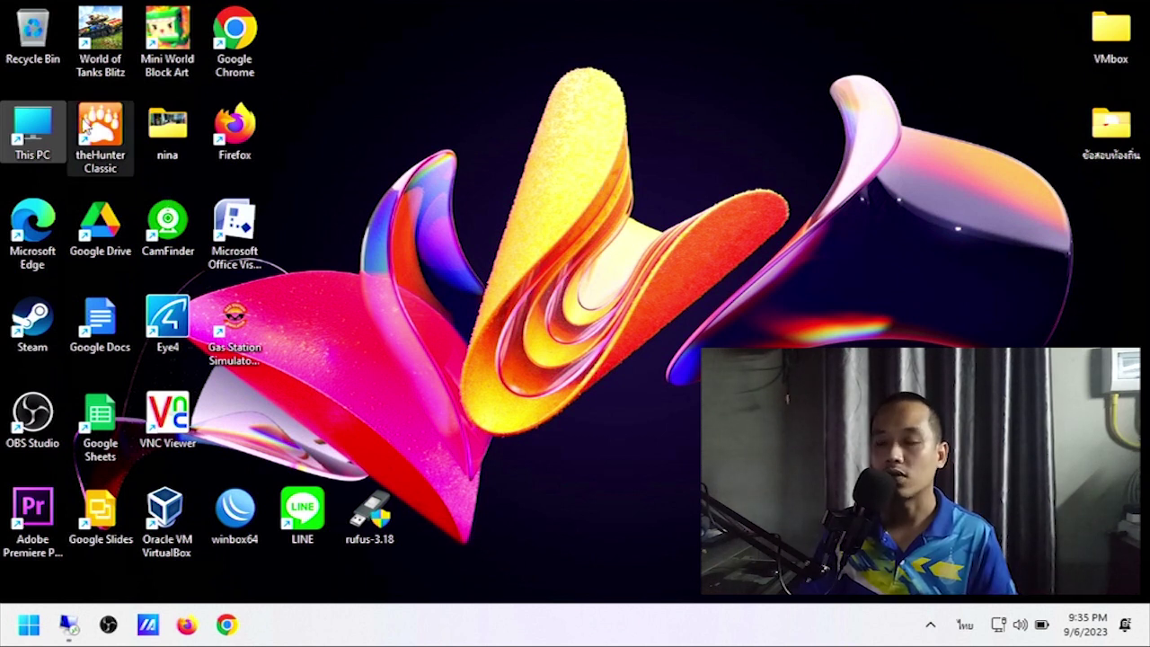
Open This PC and enter ftp://192.168.1.252 in the File Explorer address bar.
{"action": "double_click", "coordinate": [34, 130]}
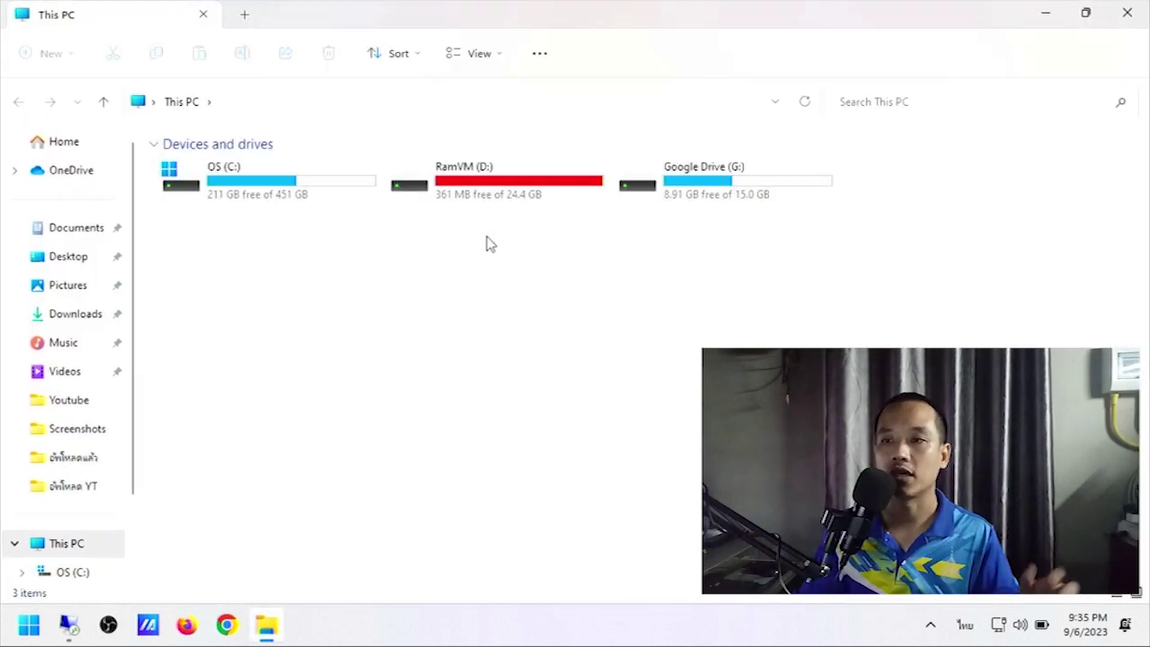
{"action": "left_click", "coordinate": [191, 95]}
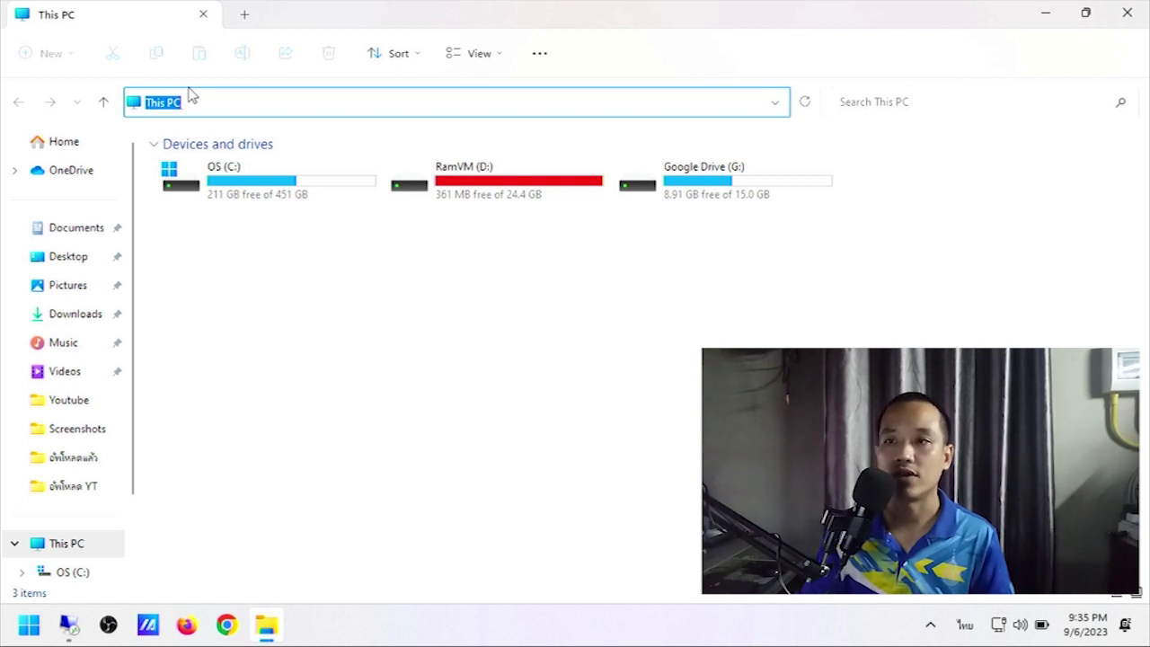
{"action": "type", "text": "ดะ"}
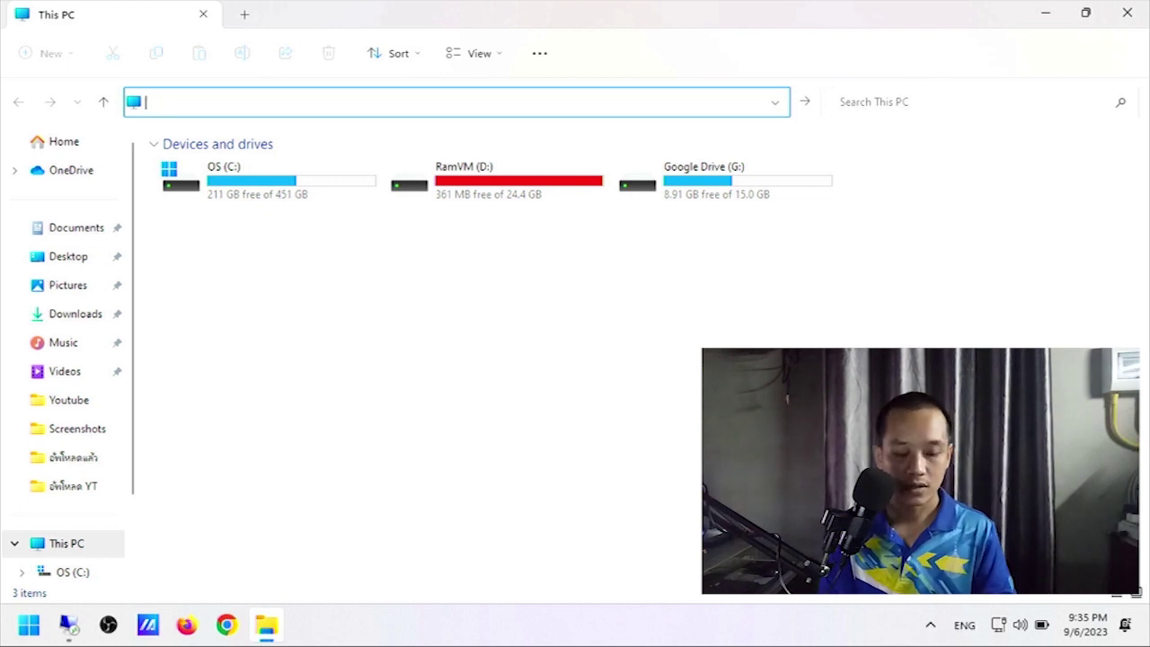
{"action": "type", "text": "ftp"}
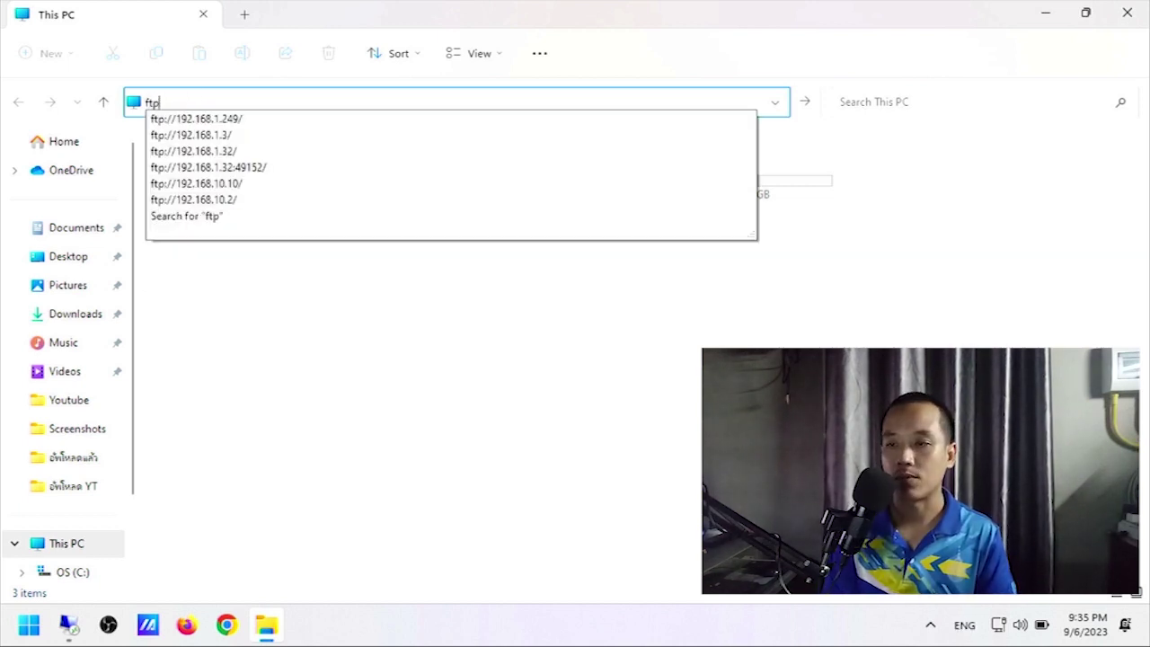
{"action": "type", "text": ":"}
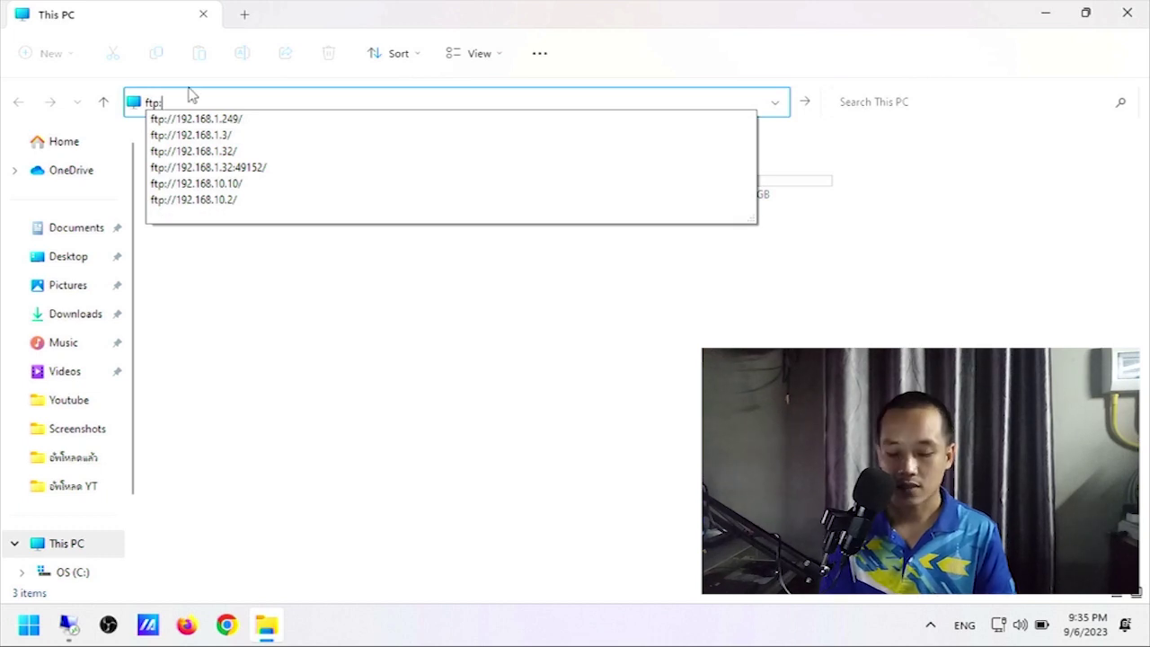
{"action": "type", "text": "//"}
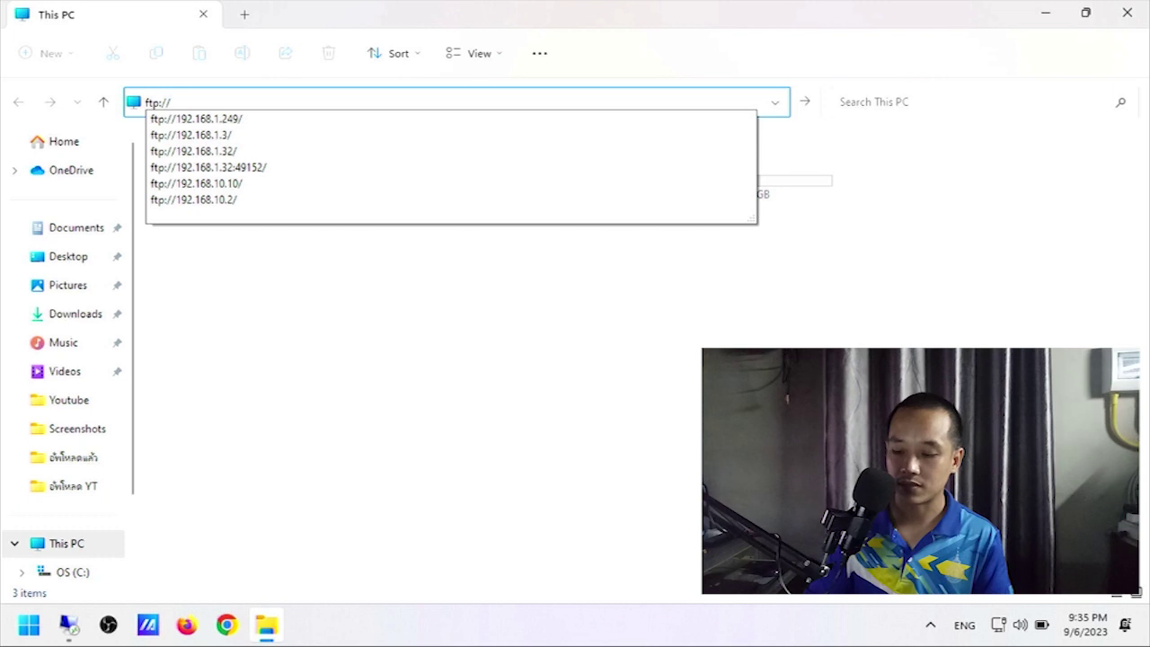
{"action": "type", "text": "192.168"}
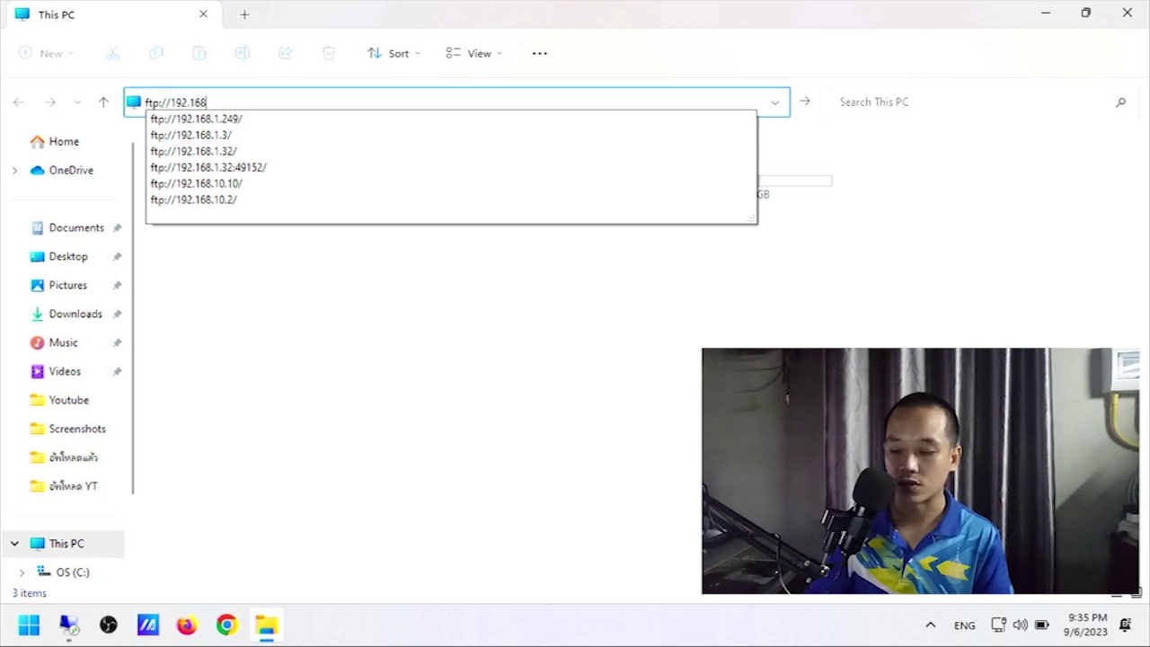
{"action": "type", "text": ".1.252"}
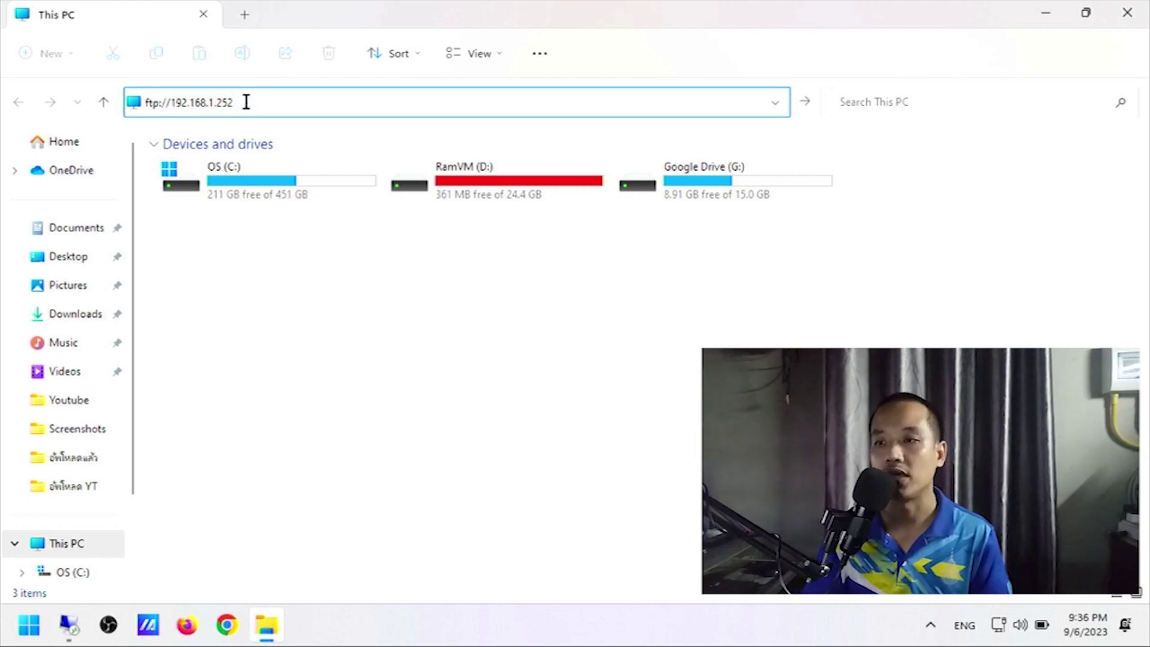
Connect to ftp://192.168.1.252 and log on with the FTP account's user name and password.
{"action": "key", "text": "Return"}
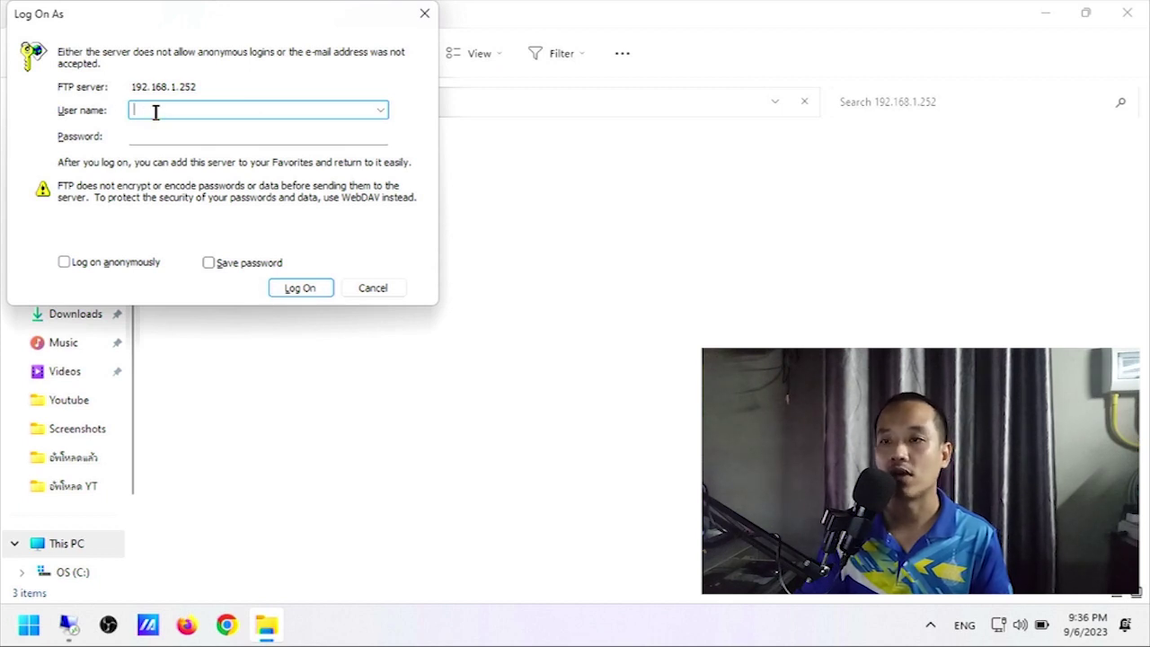
{"action": "type", "text": "tergky"}
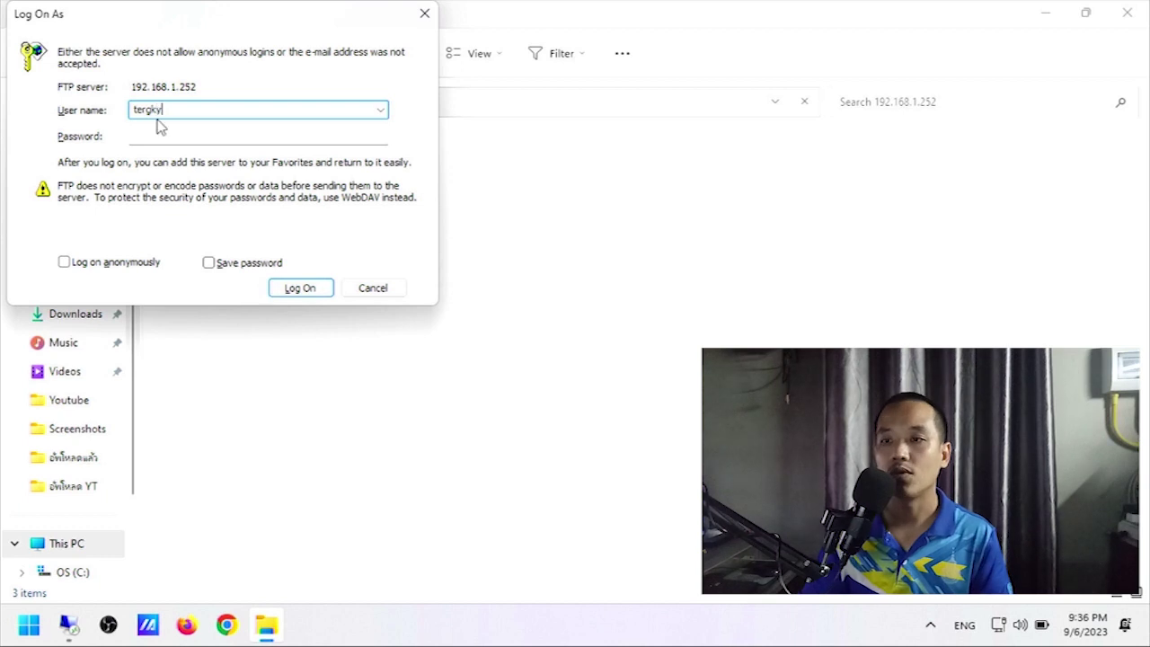
{"action": "left_click", "coordinate": [202, 138]}
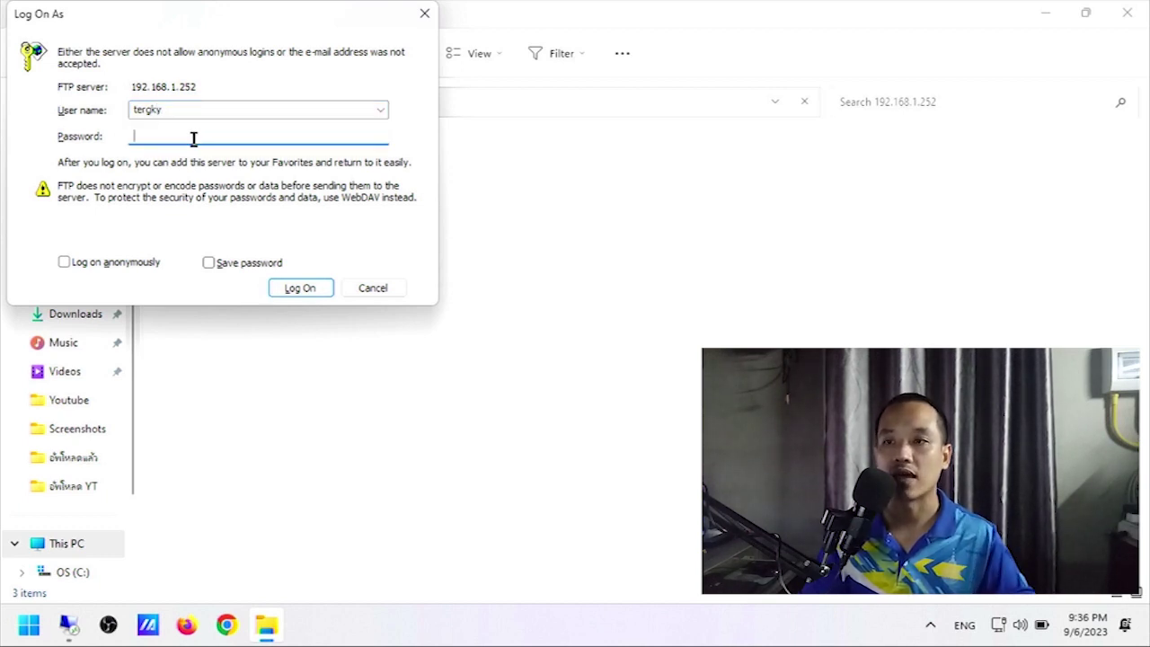
{"action": "type", "text": "••"}
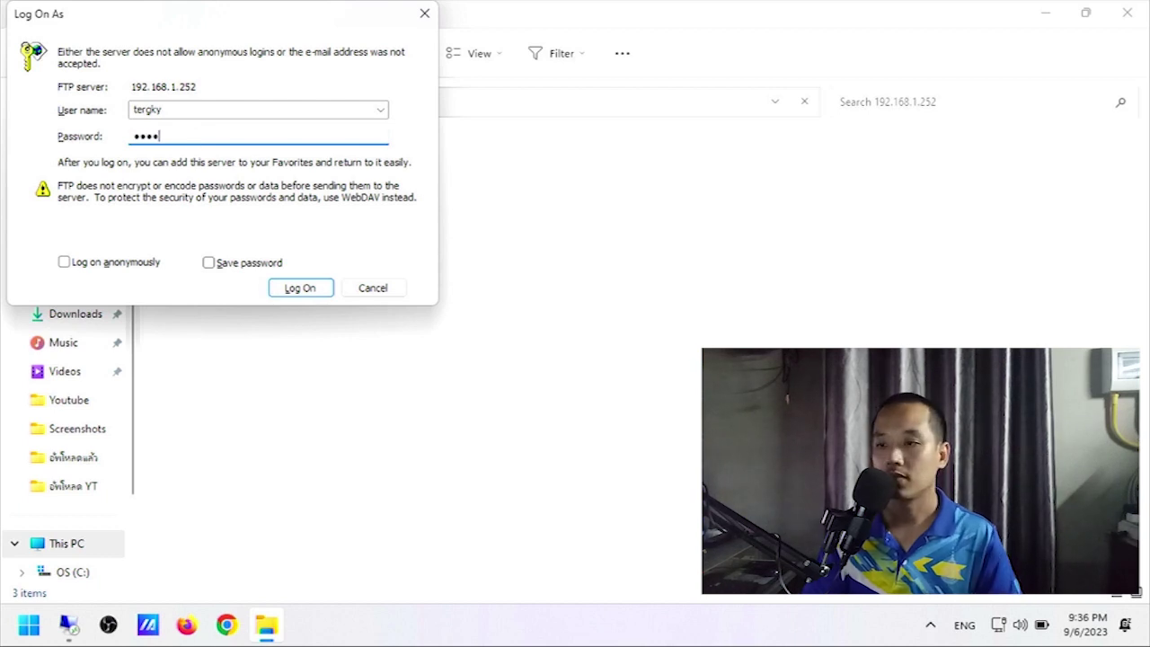
{"action": "left_click", "coordinate": [297, 291]}
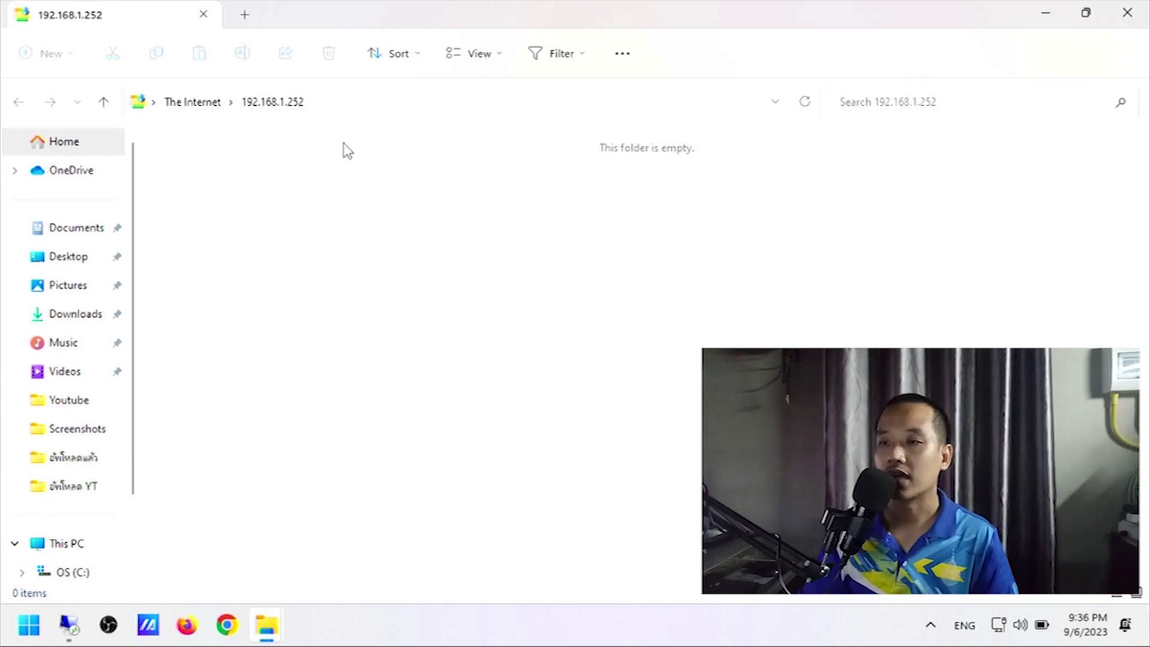
Restore and shift the FTP Explorer window left, closing the duplicate window, to expose the desktop.
{"action": "left_click_drag", "start_coordinate": [764, 20], "coordinate": [502, 70]}
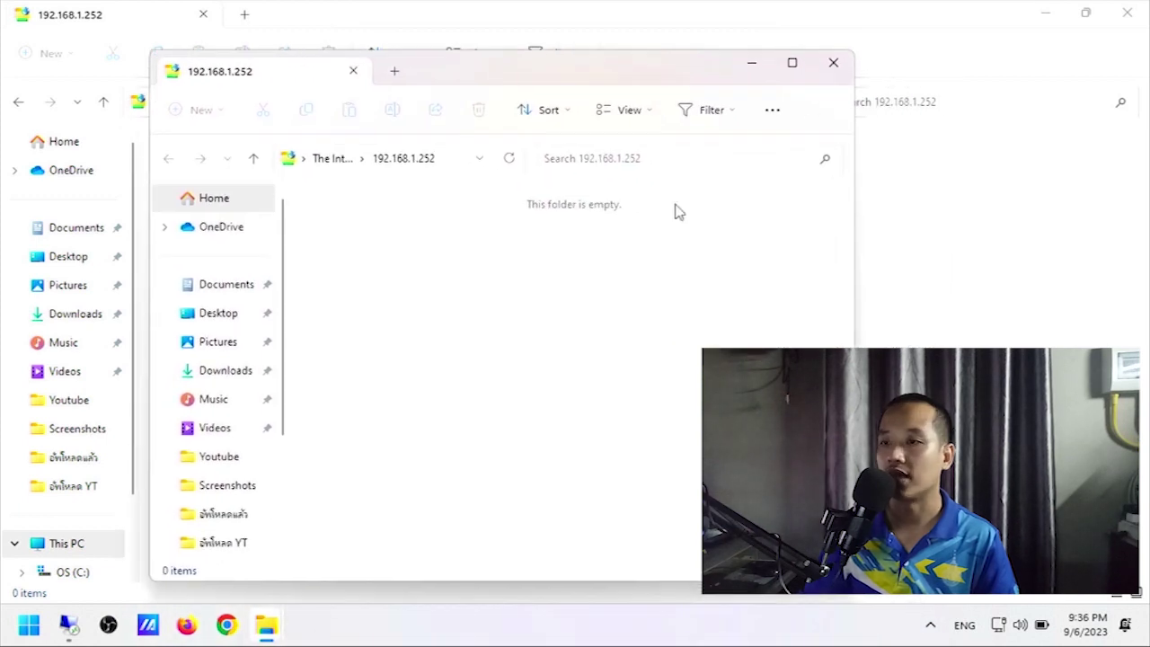
{"action": "left_click", "coordinate": [1125, 10]}
{"action": "left_click_drag", "start_coordinate": [464, 74], "coordinate": [749, 88]}
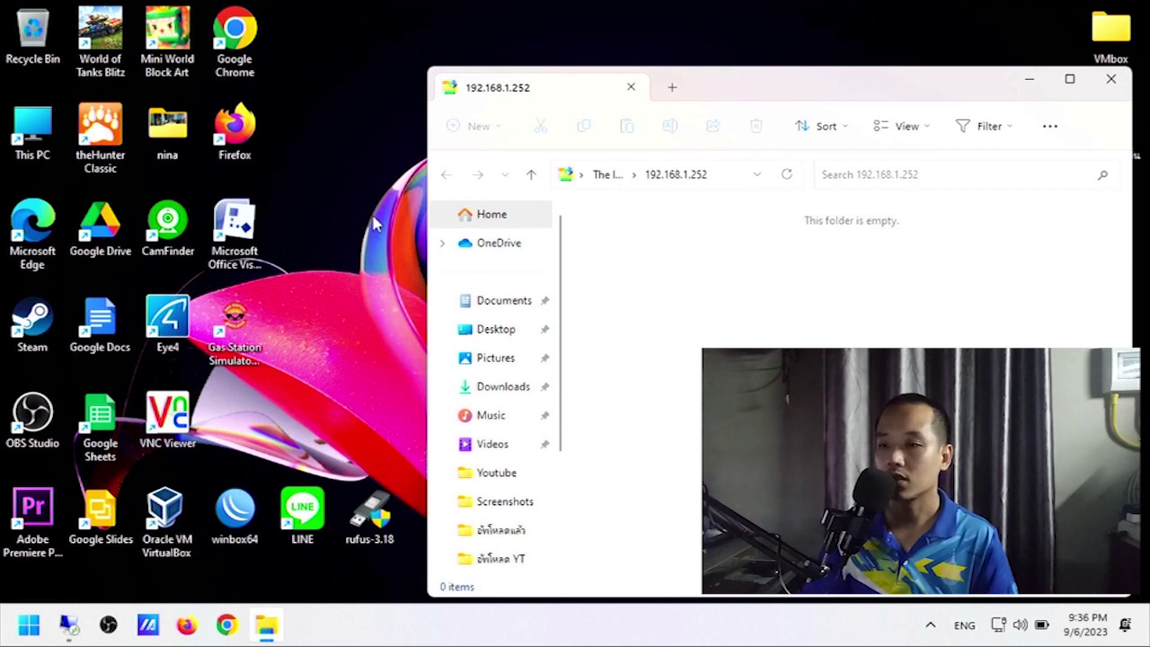
{"action": "left_click_drag", "start_coordinate": [773, 93], "coordinate": [545, 90]}
Copy the desktop's Youtube folder onto the FTP server, then call up Task Manager from the taskbar.
{"action": "left_click_drag", "start_coordinate": [1111, 413], "coordinate": [566, 363]}
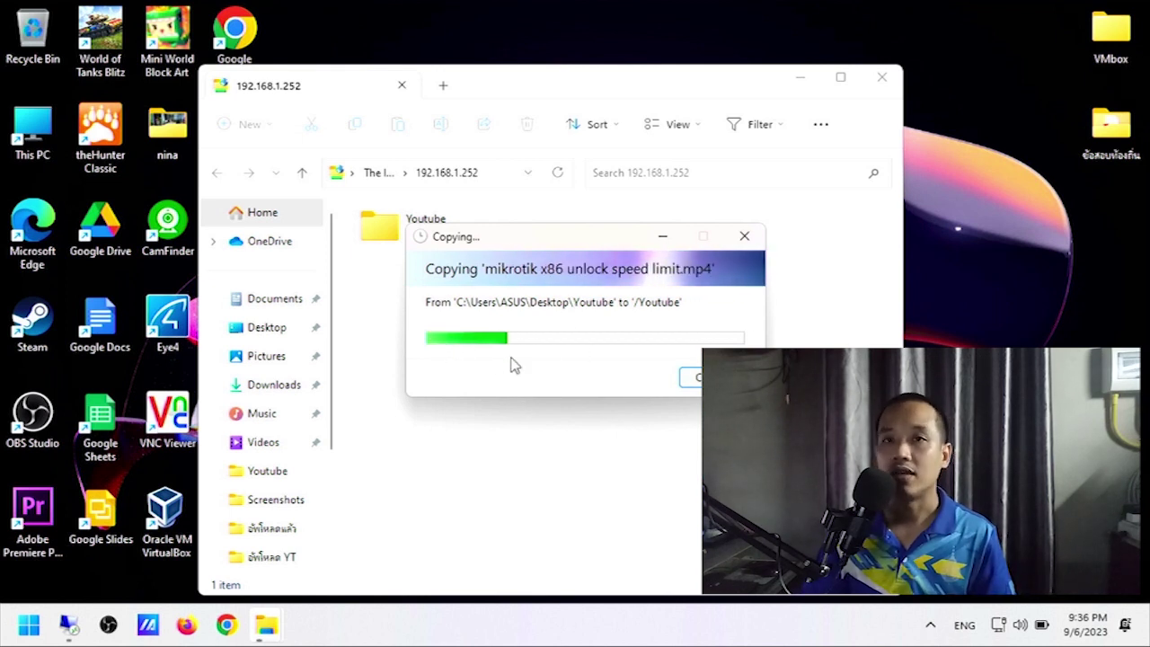
{"action": "left_click", "coordinate": [637, 624]}
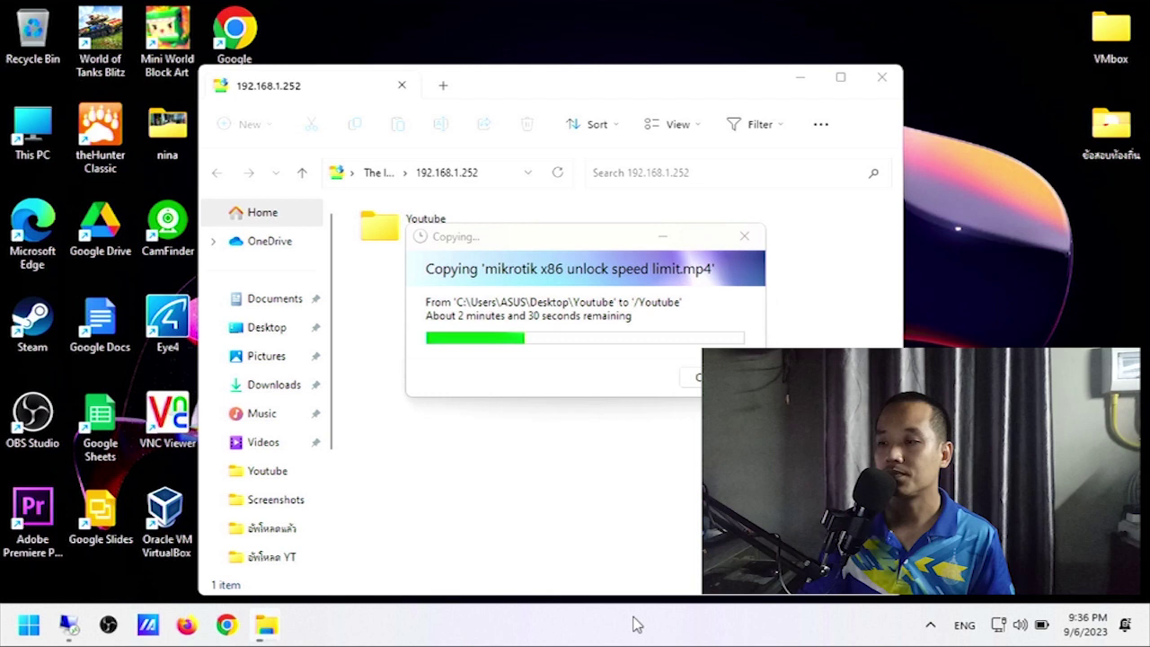
{"action": "right_click", "coordinate": [636, 624]}
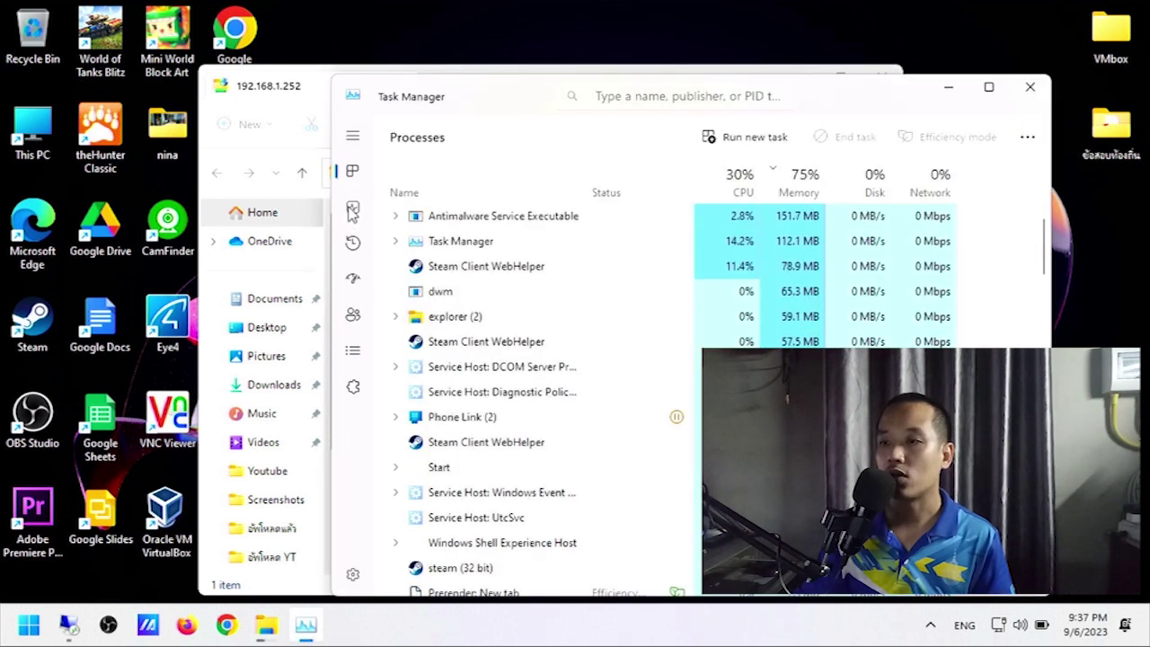
Watch Ethernet 4 throughput on Task Manager's Performance tab during the upload, then close it.
{"action": "left_click", "coordinate": [352, 209]}
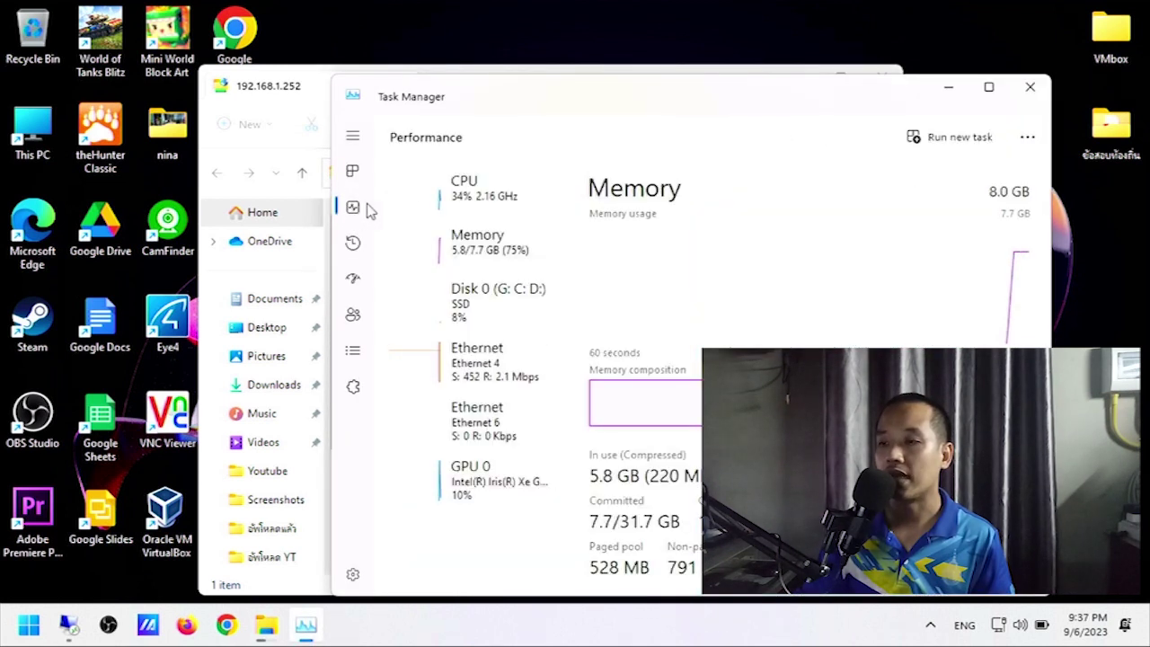
{"action": "left_click", "coordinate": [503, 379]}
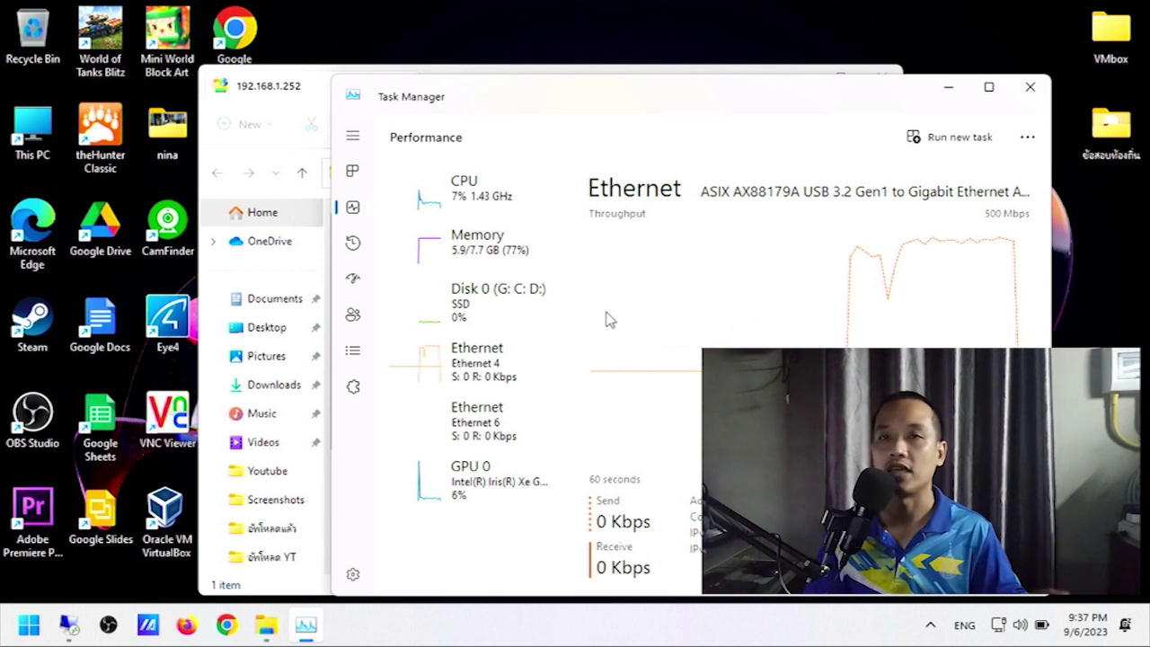
{"action": "key", "text": "alt+F4"}
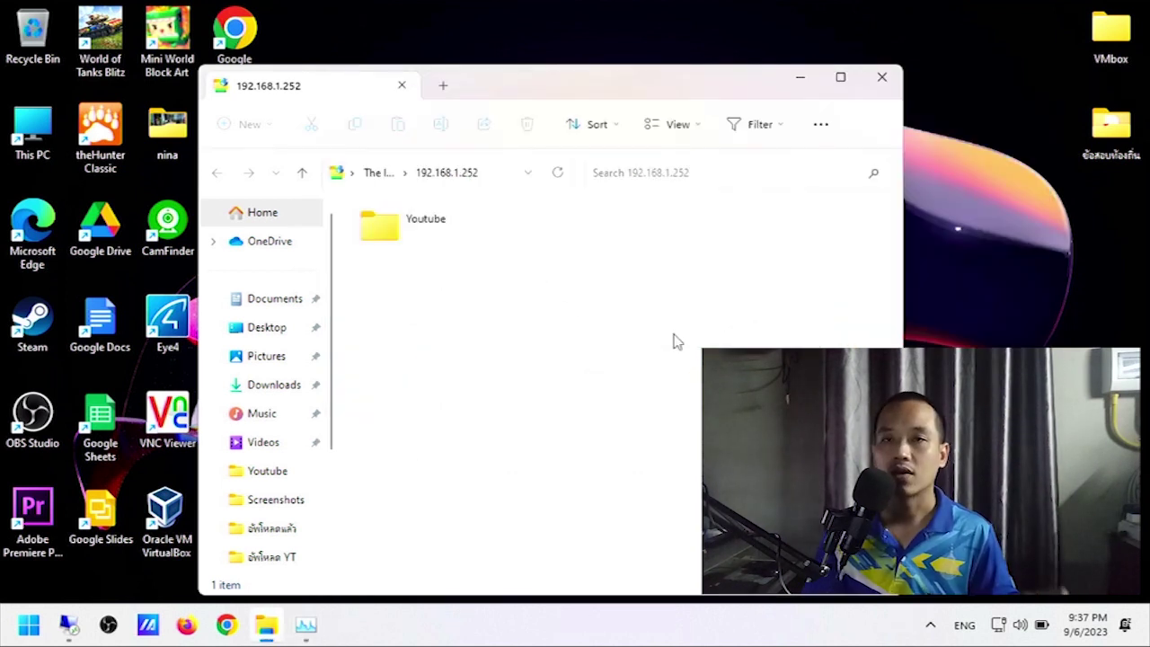